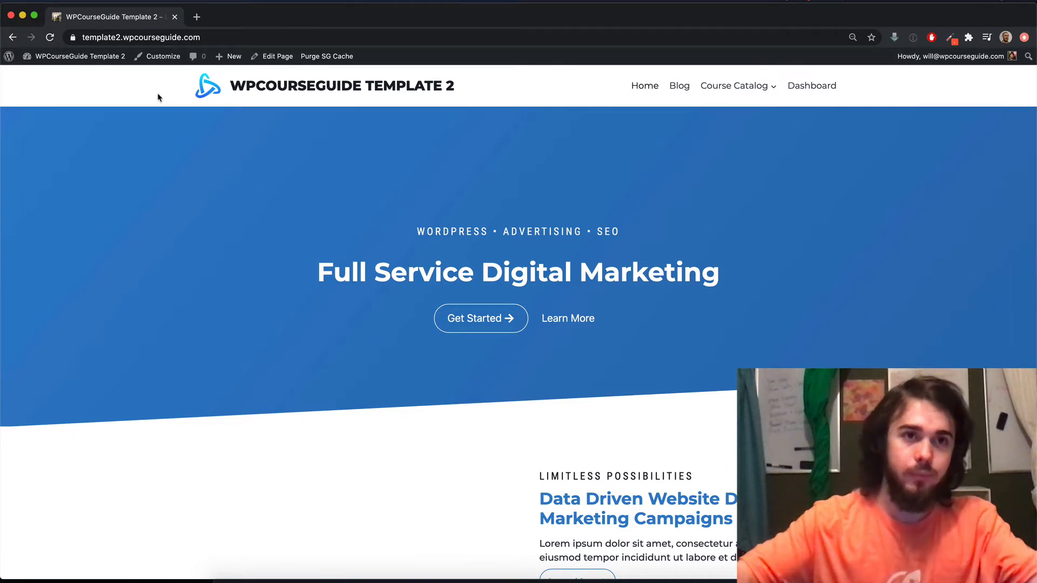
Open the public page of the LifterLMS Quiz System Masterclass from the site's admin course list and review its sections and lessons.
left_click(103, 57)
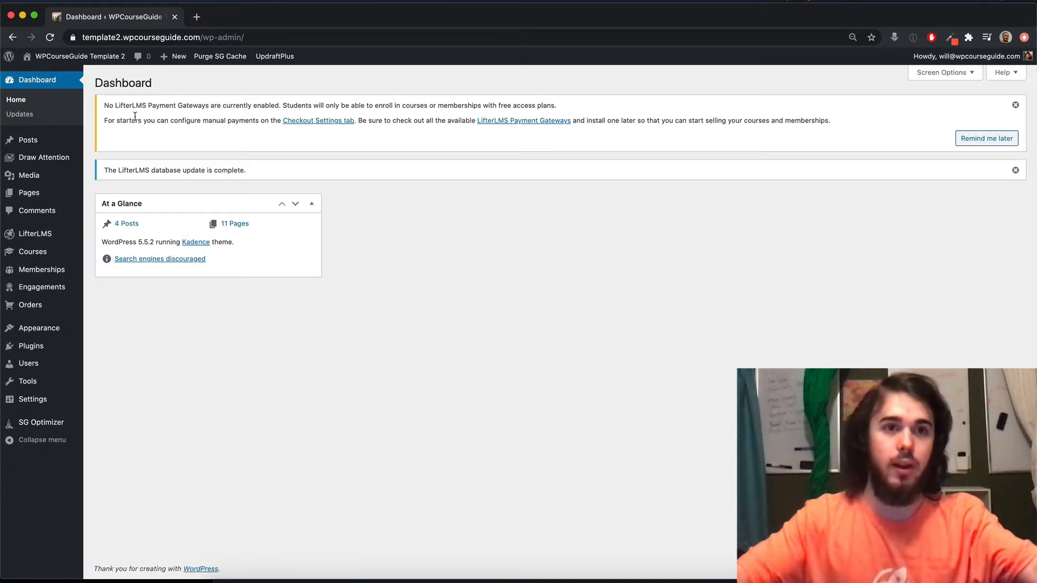
left_click(54, 254)
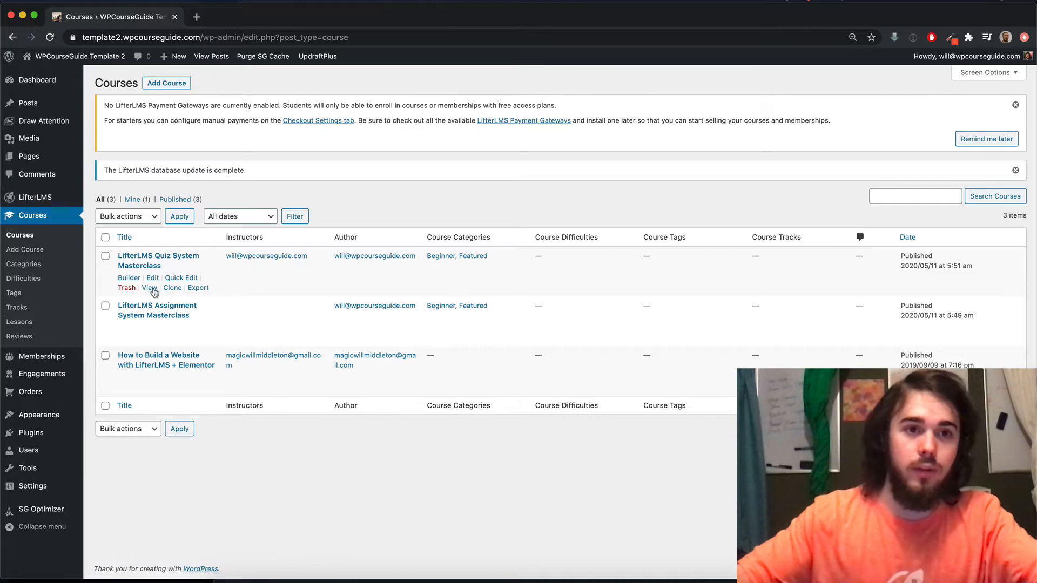
left_click(149, 288)
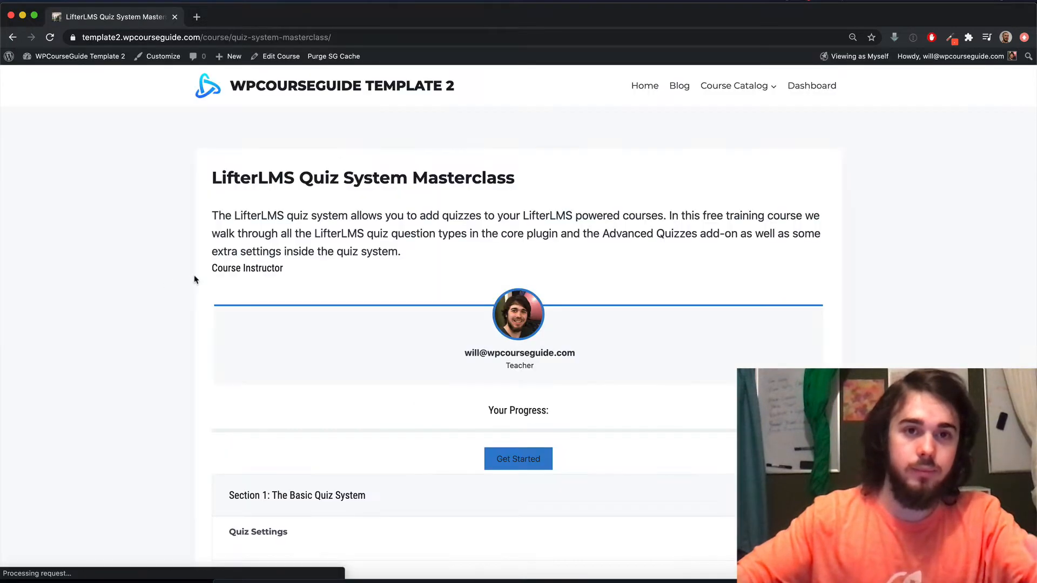
scroll(227, 246, "down", 8)
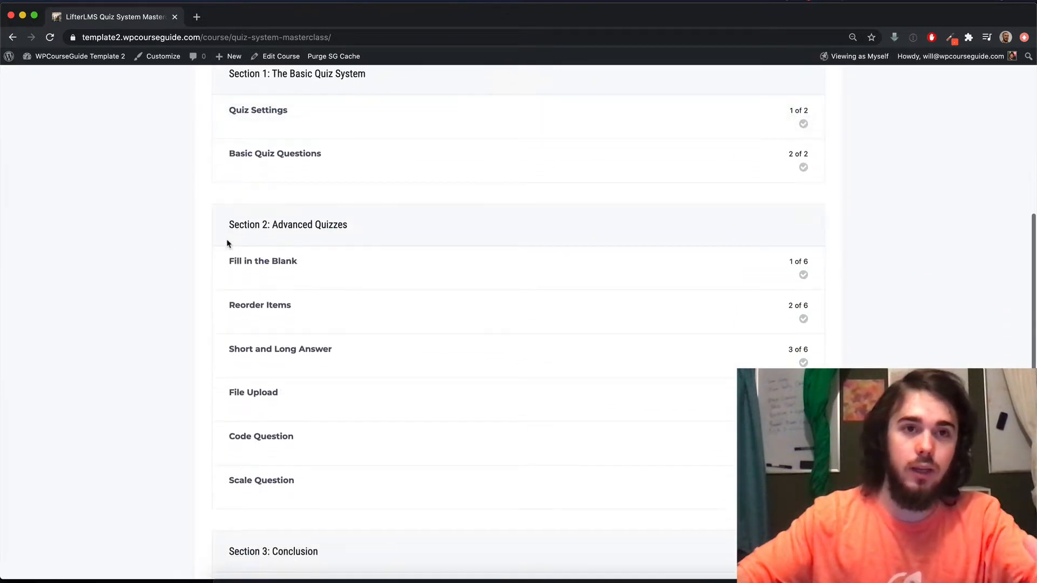
scroll(227, 244, "down", 3)
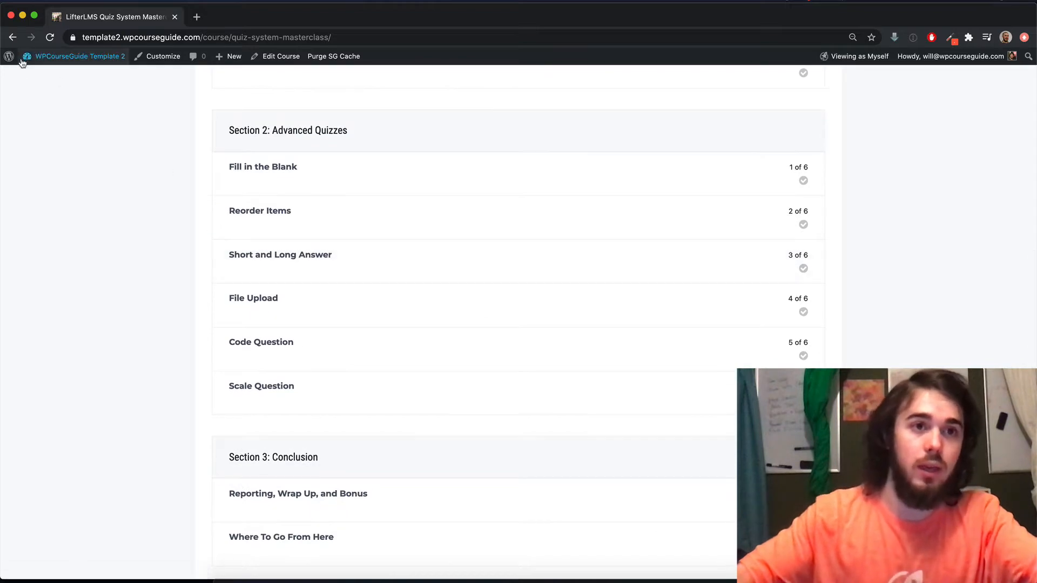
Return to the course list and open the LifterLMS Quiz System Masterclass for editing.
left_click(12, 37)
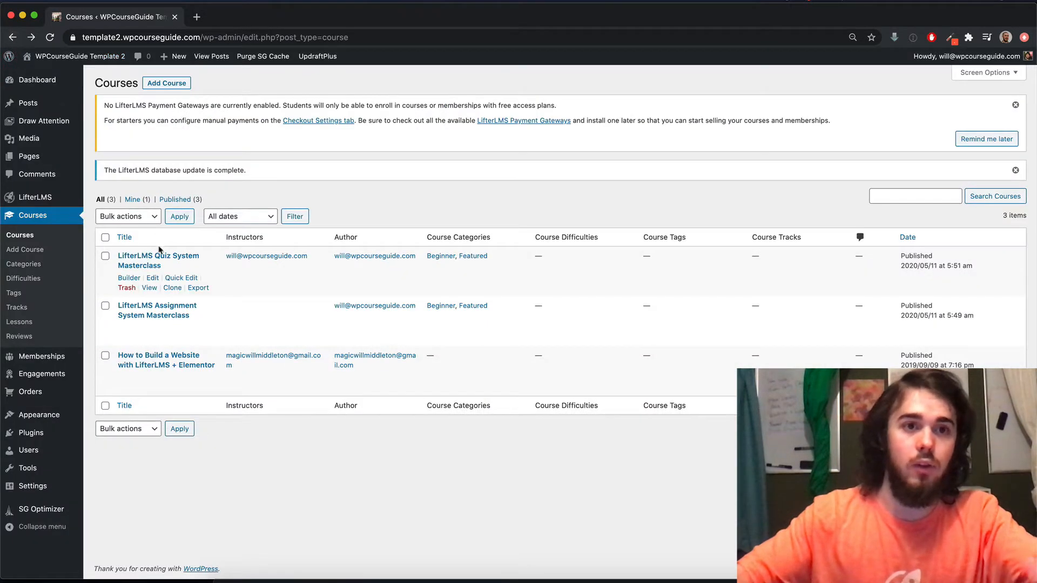
left_click_drag(166, 269, 119, 253)
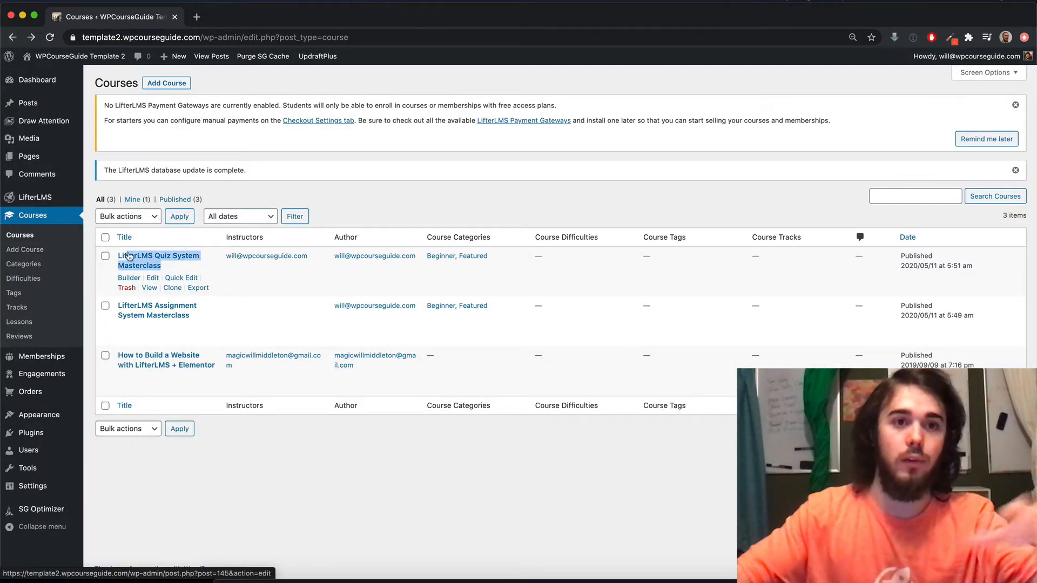
left_click(168, 267)
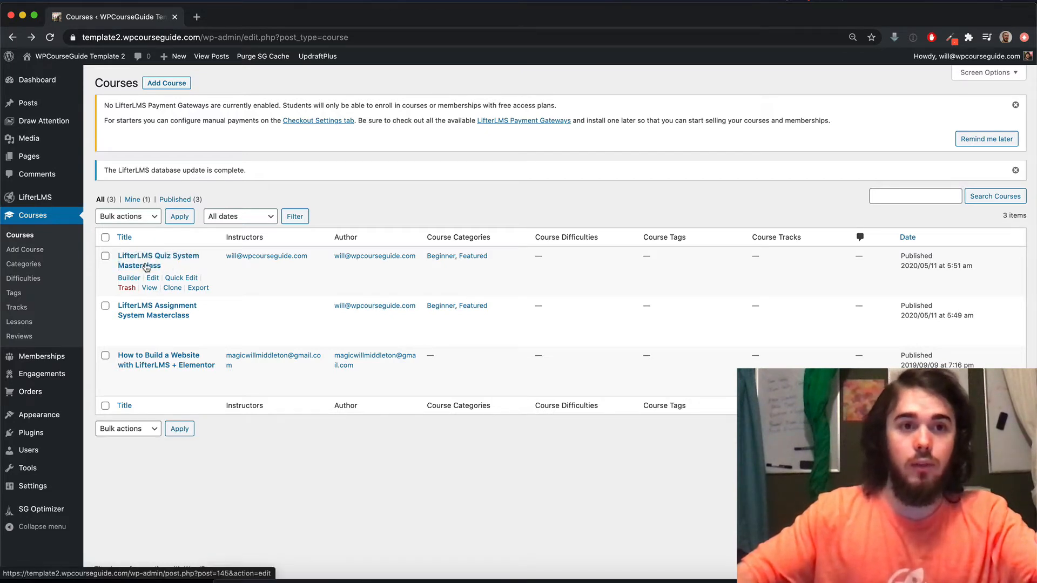
left_click(146, 267)
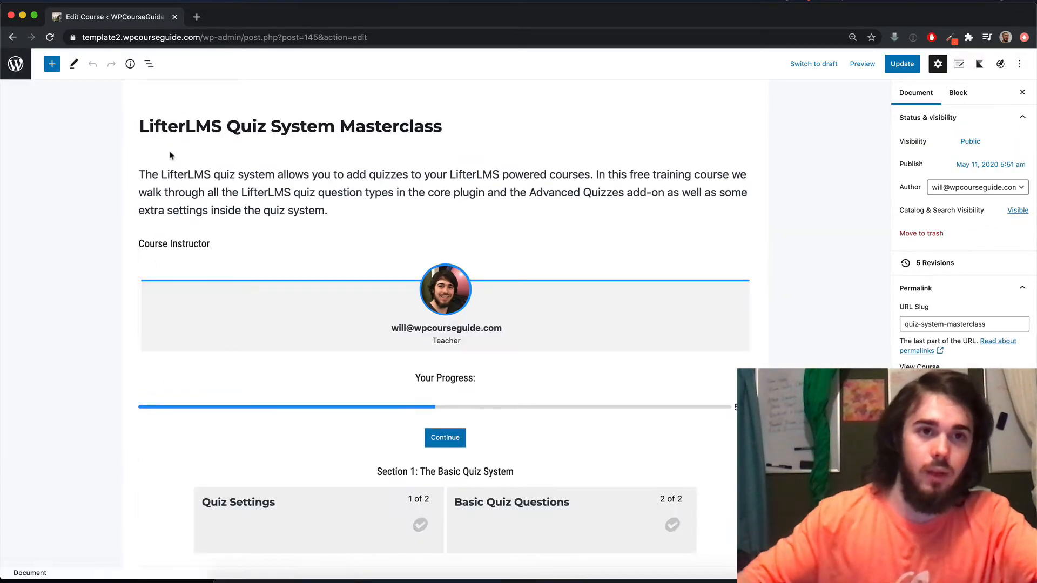
Select all content blocks of the course and combine them into a single group.
left_click(171, 174)
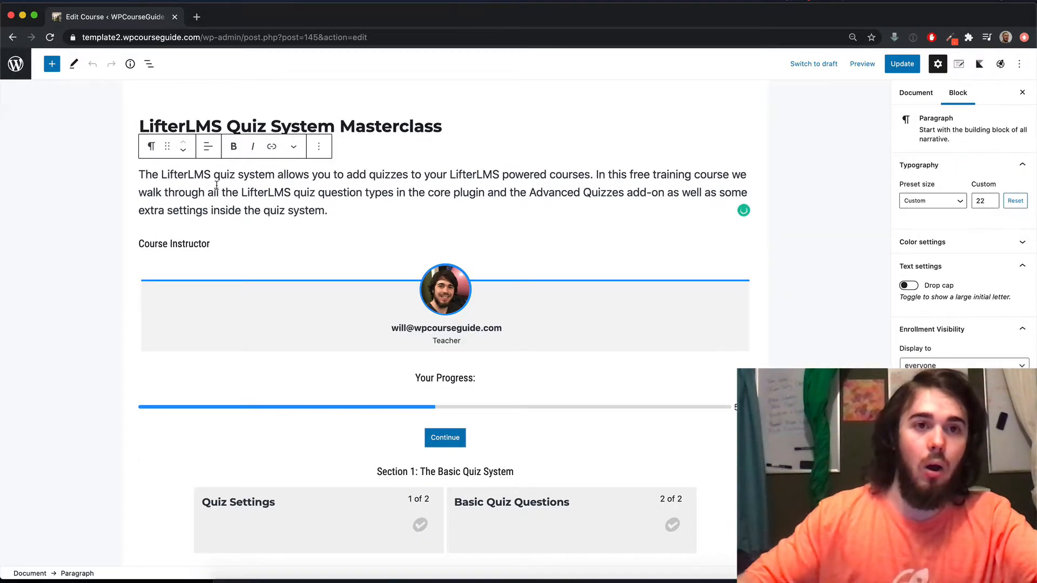
scroll(216, 186, "down", 3)
scroll(216, 189, "down", 6)
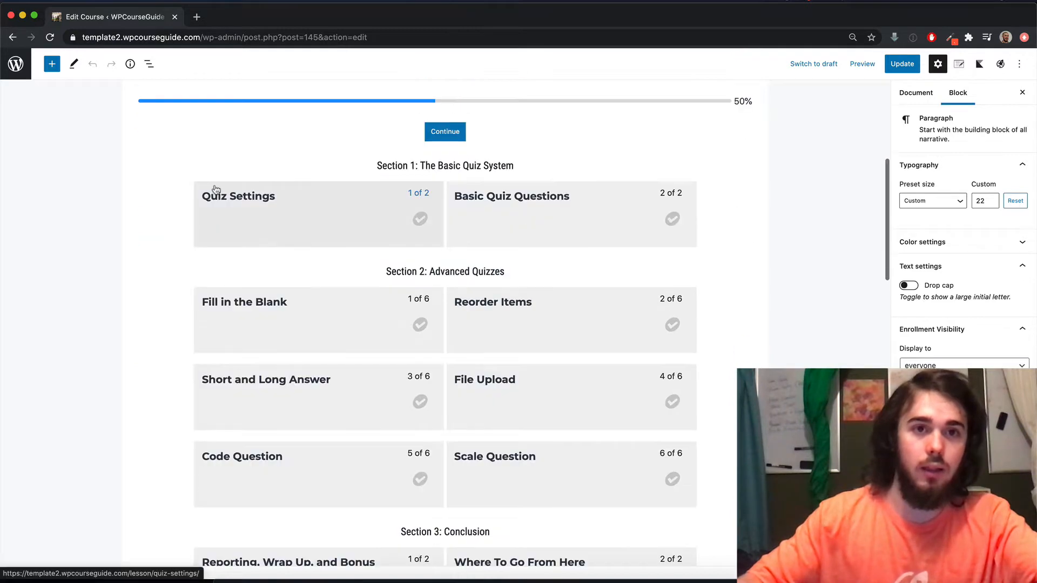
scroll(212, 189, "down", 6)
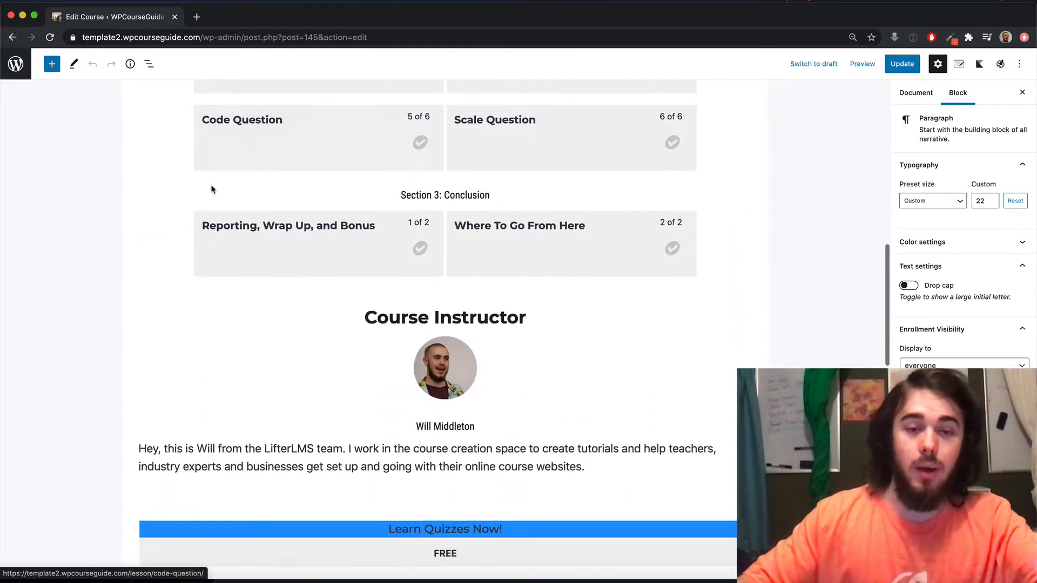
scroll(211, 188, "down", 2)
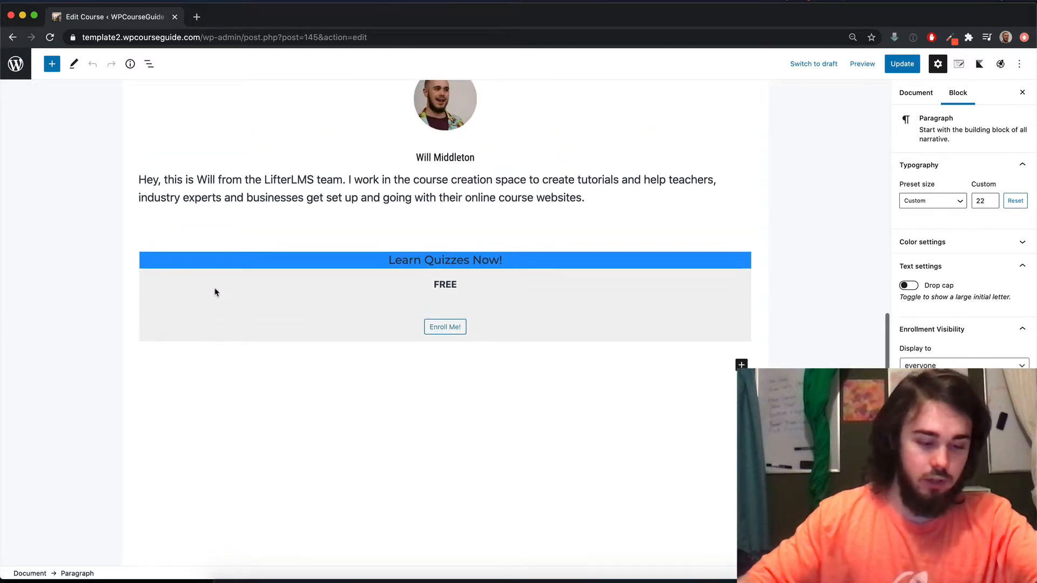
key("super+a")
key("super+a")
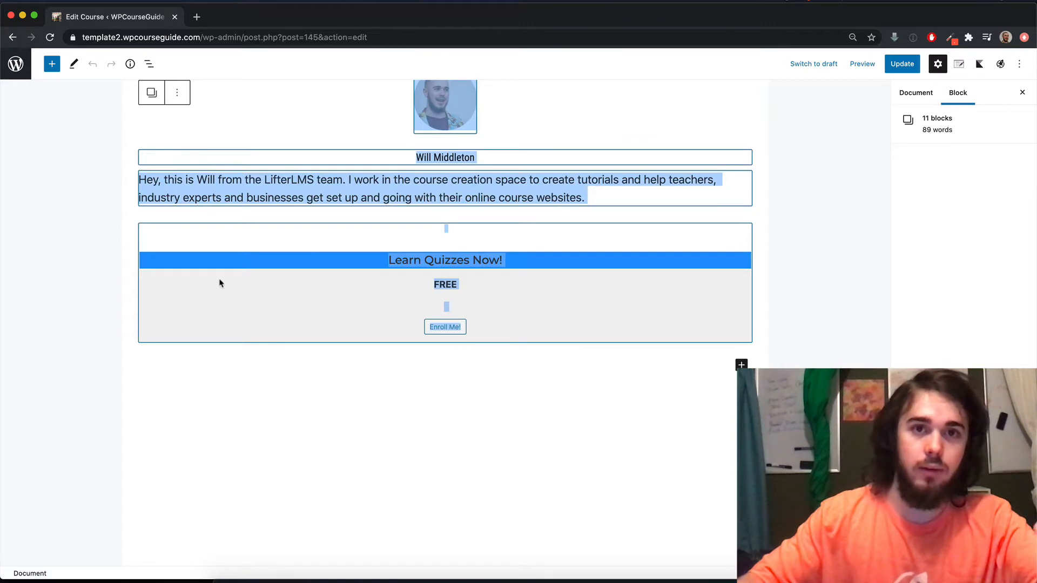
scroll(219, 283, "up", 8)
scroll(221, 278, "up", 12)
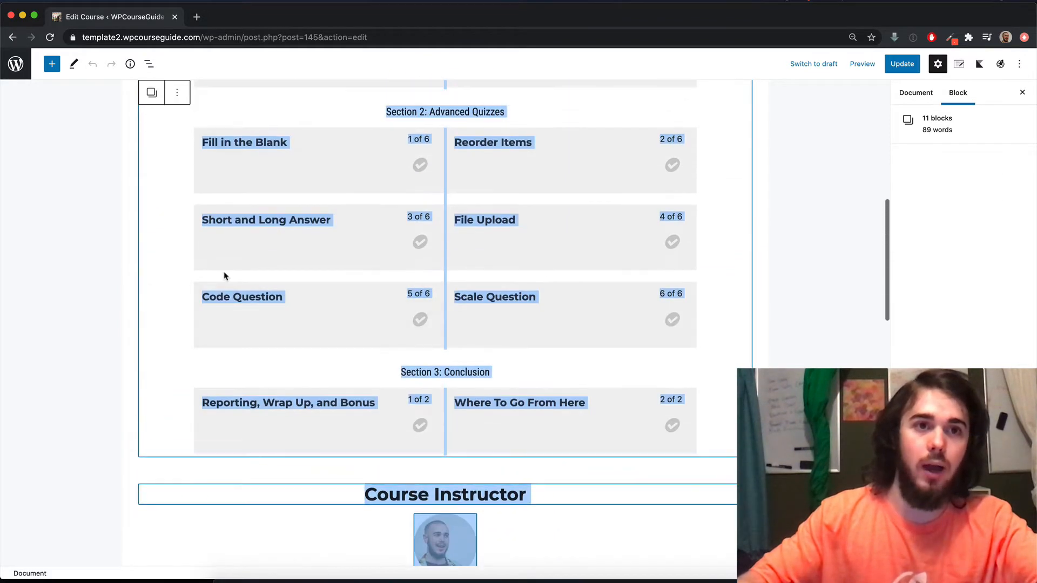
scroll(228, 269, "up", 2)
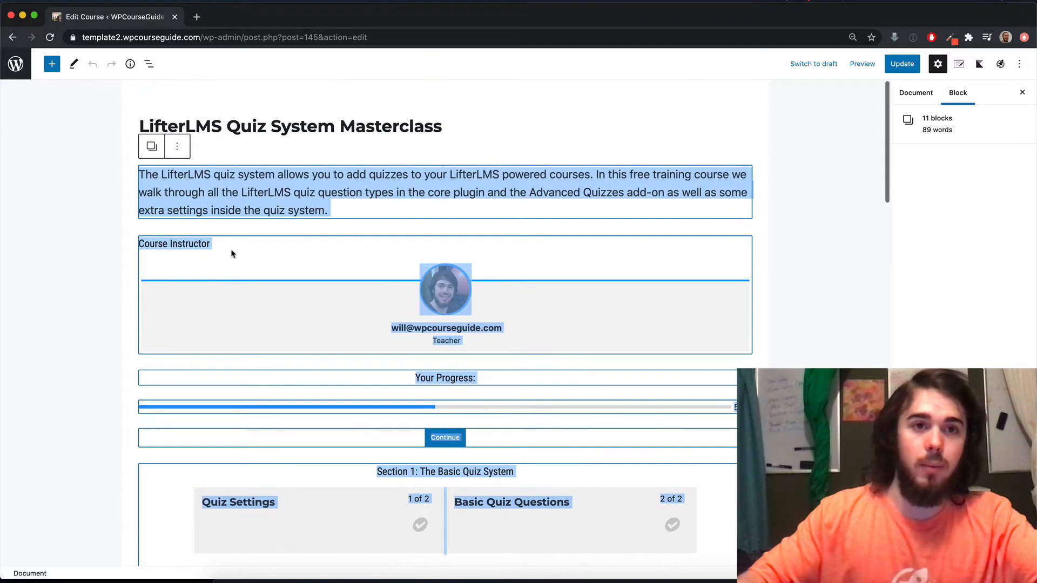
left_click(178, 149)
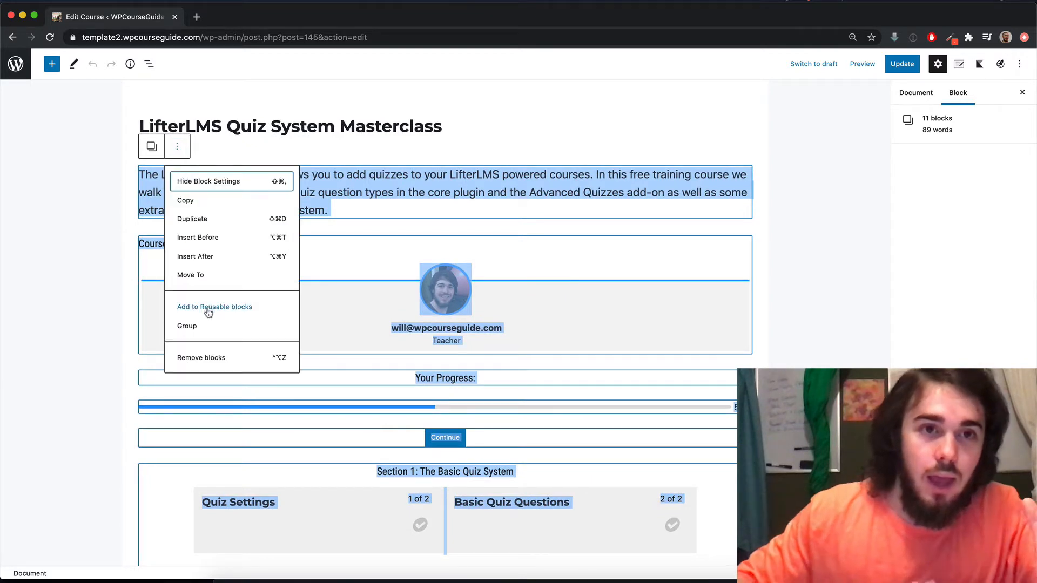
left_click(199, 326)
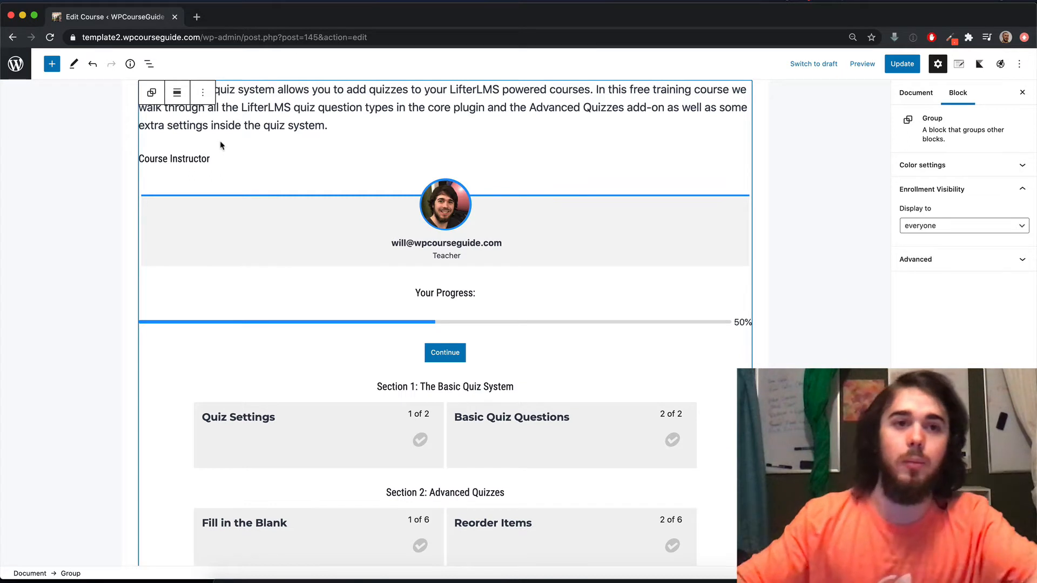
Turn the group into a reusable block saved under the name "Quiz System Masterclass Master Course".
left_click(204, 95)
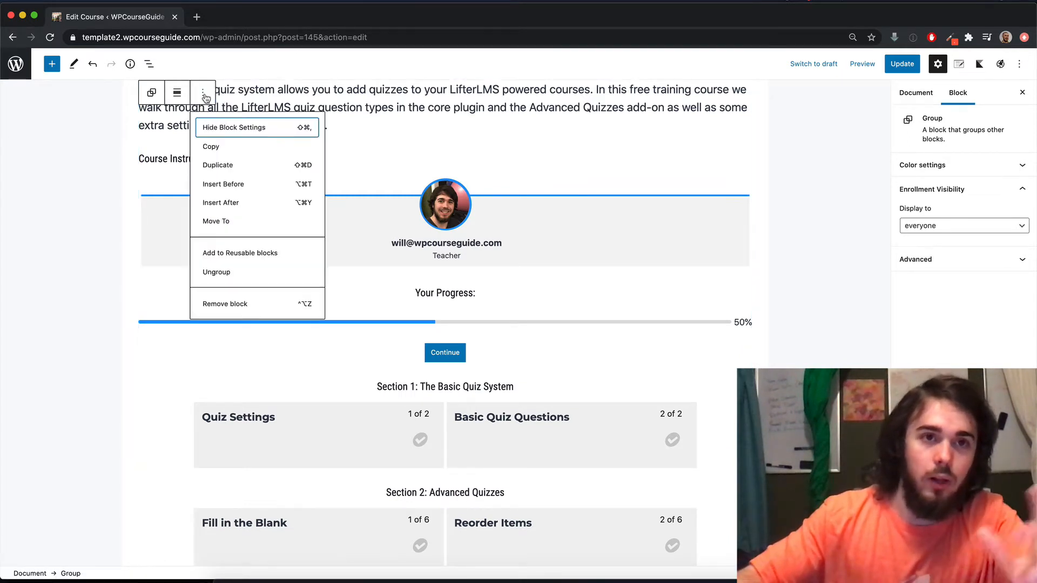
left_click(229, 254)
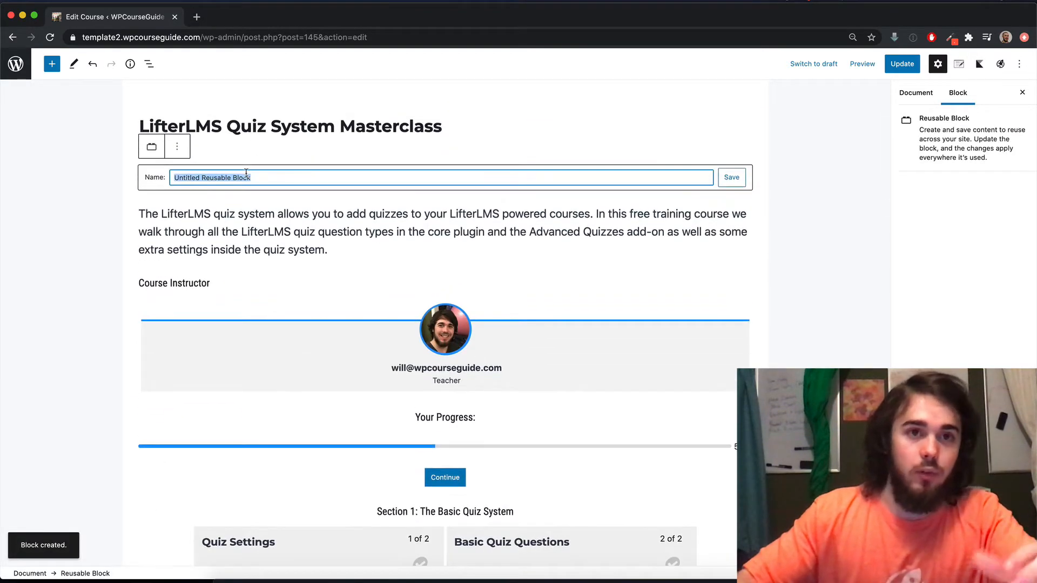
type("Q")
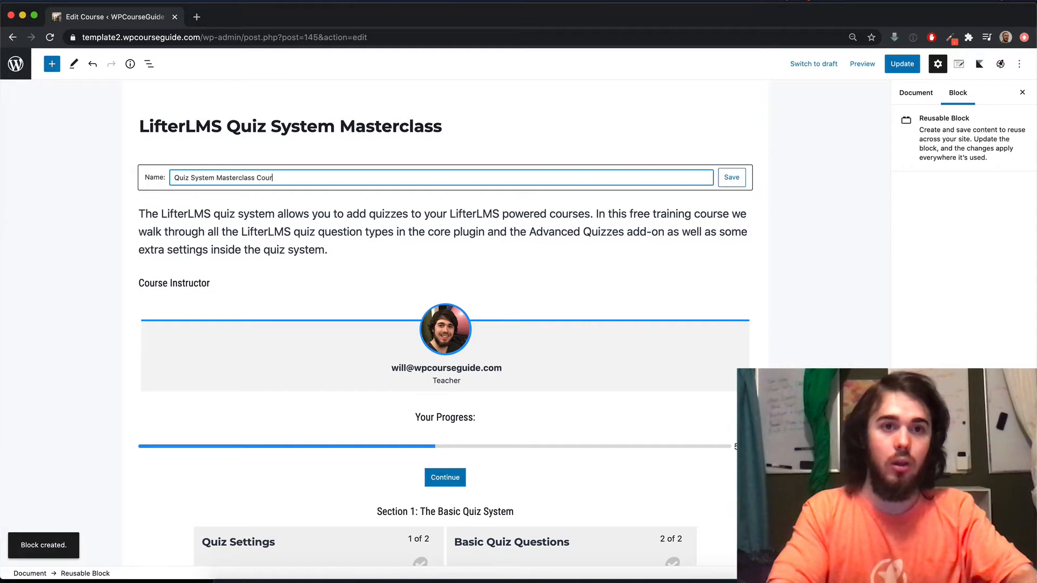
type("uiz System Masterclass Master")
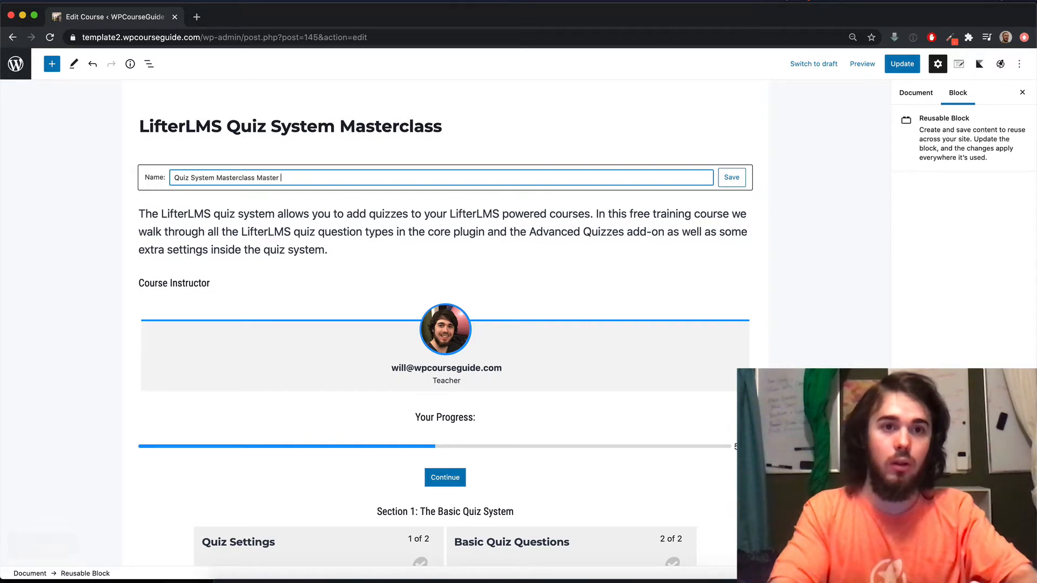
left_click(729, 179)
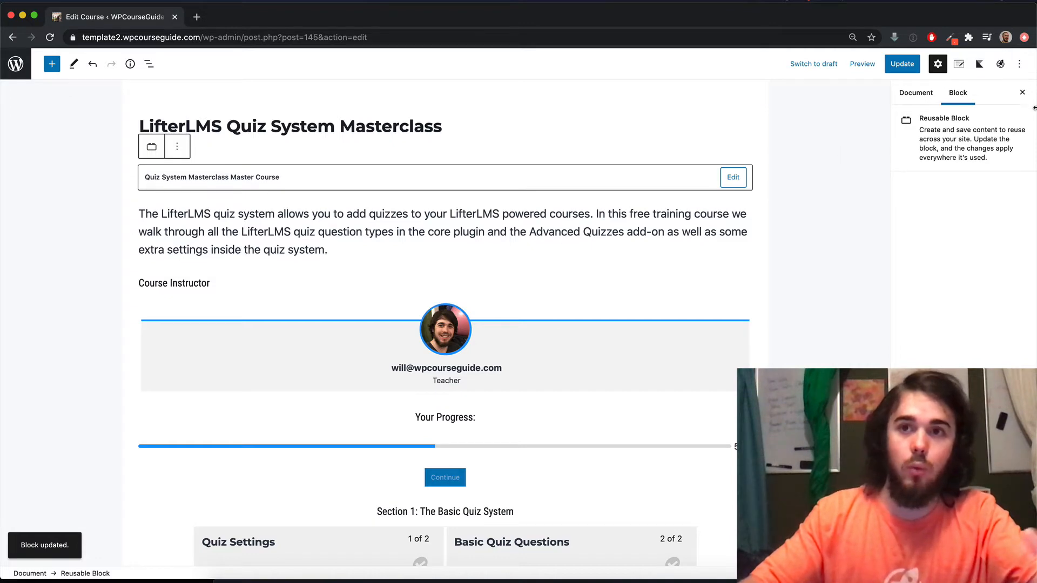
left_click(1022, 92)
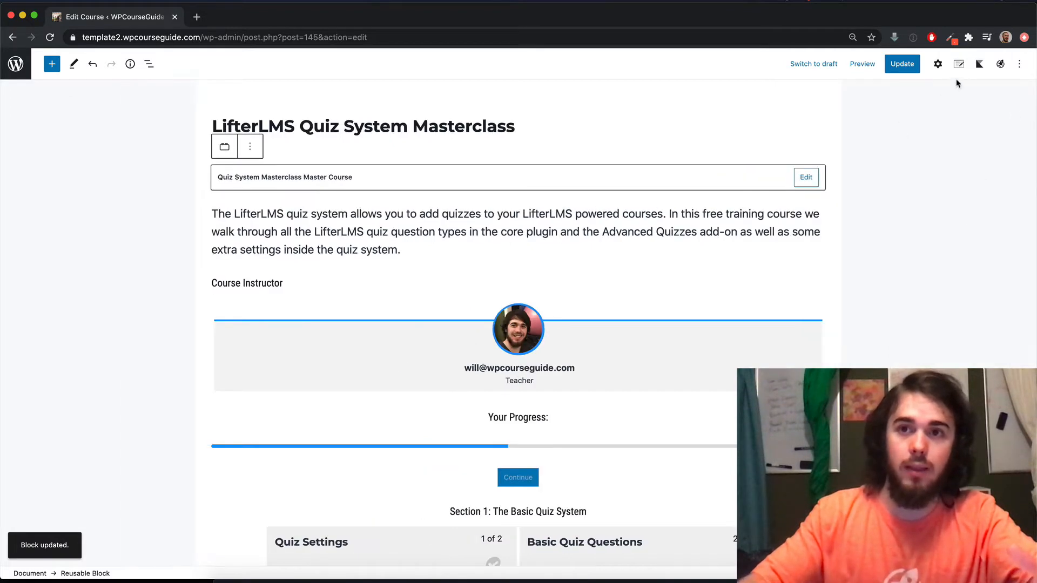
left_click(937, 63)
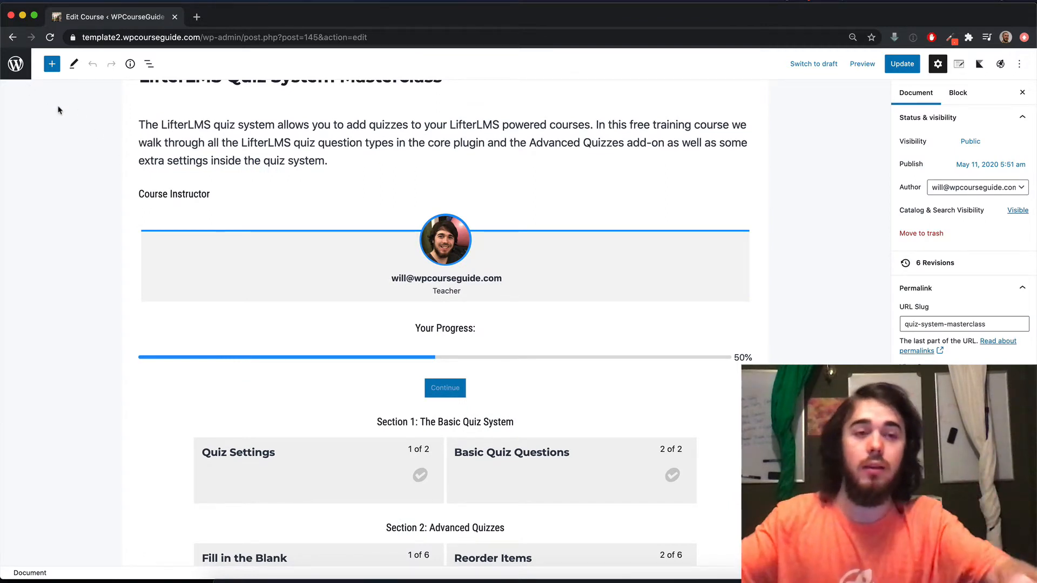
Clone the LifterLMS Quiz System Masterclass from the course list, and reopen the list through the wp-admin dashboard.
left_click(22, 75)
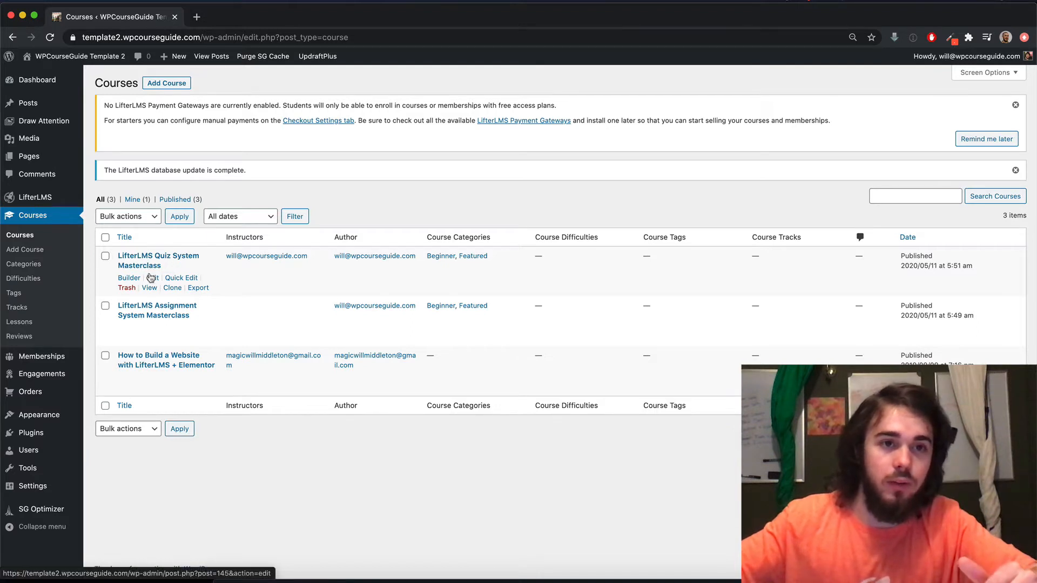
left_click(168, 289)
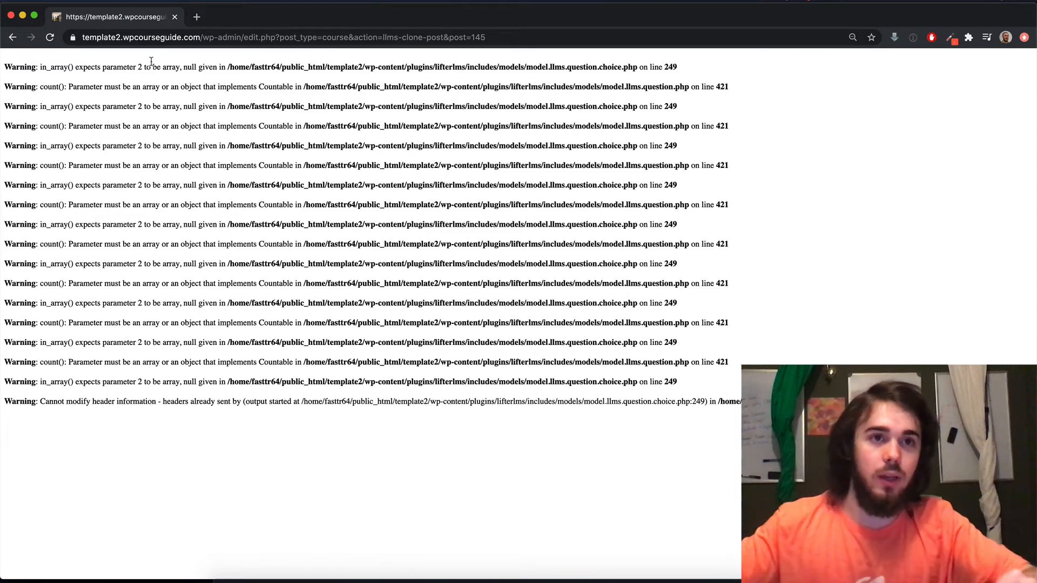
left_click_drag(247, 36, 537, 57)
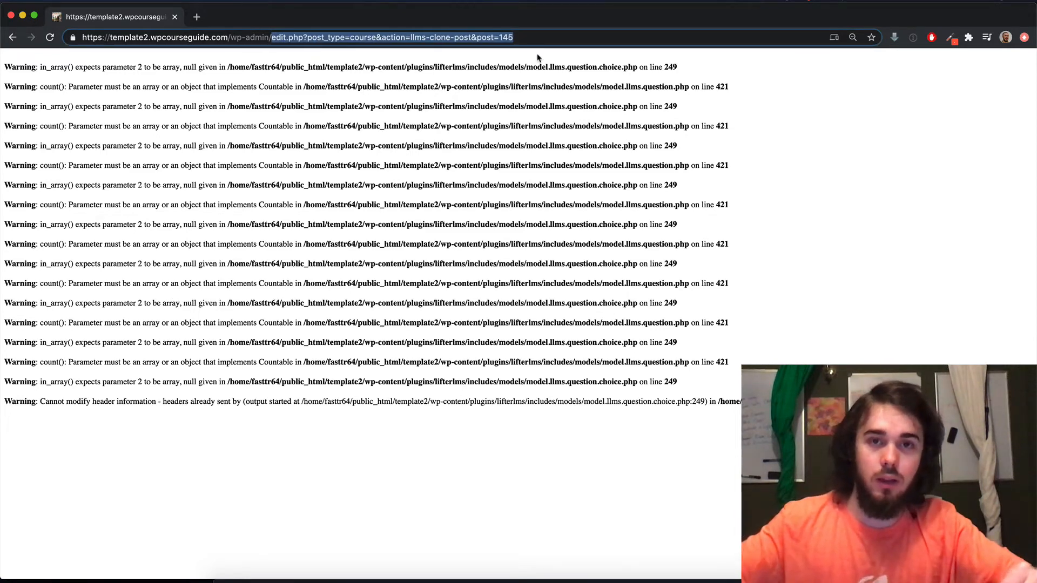
key("BackSpace")
key("Return")
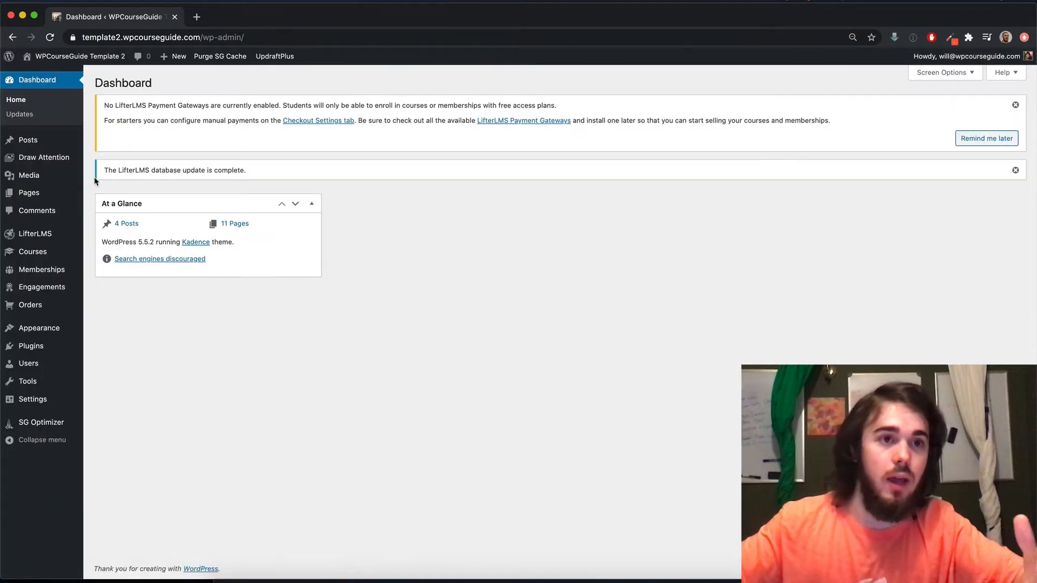
left_click(34, 251)
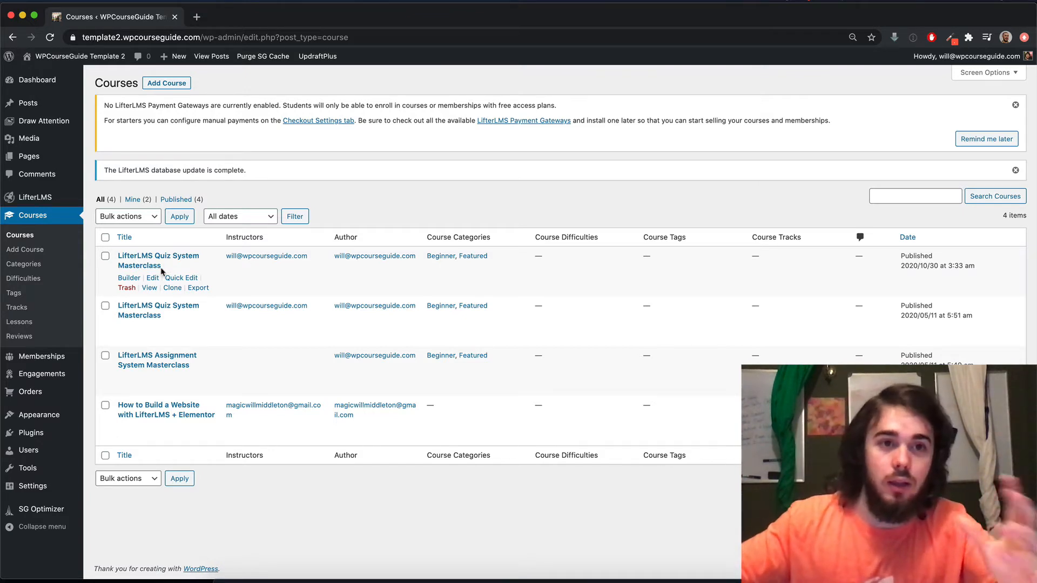
Rename the cloned course to "LifterLMS Quiz System Masterclass Child Course".
left_click(176, 278)
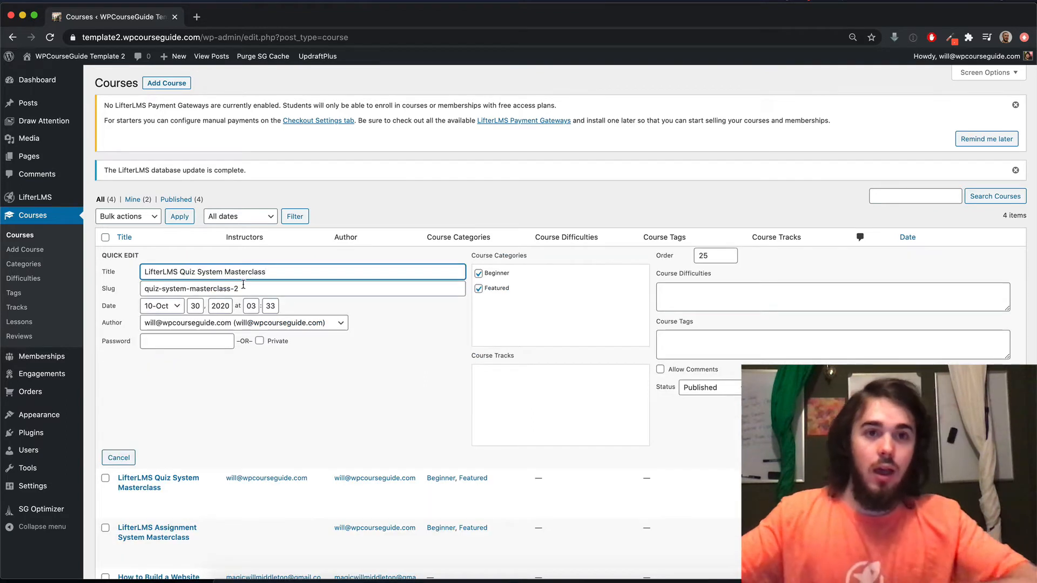
type("Child Course")
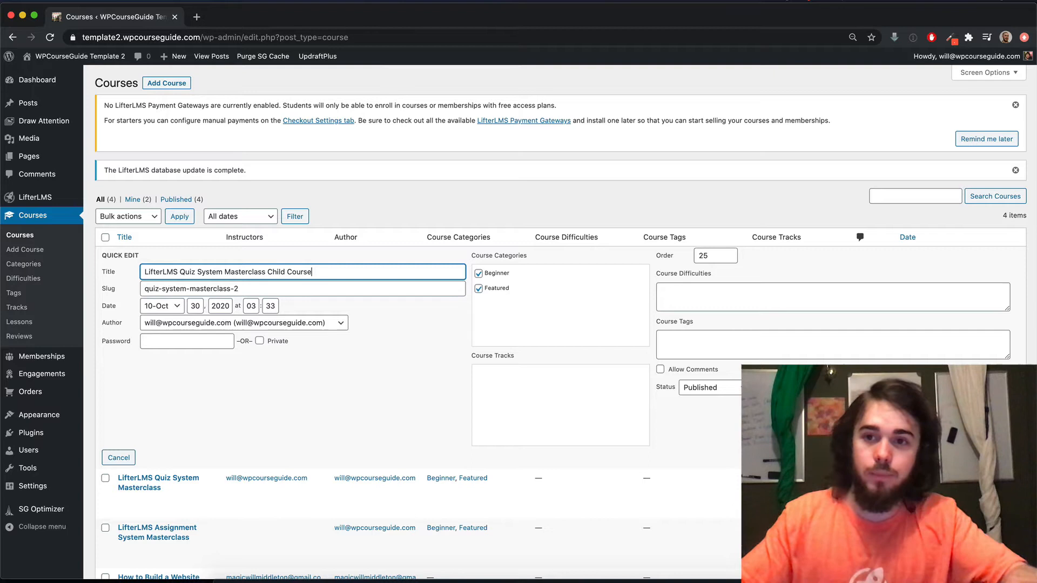
key("Return")
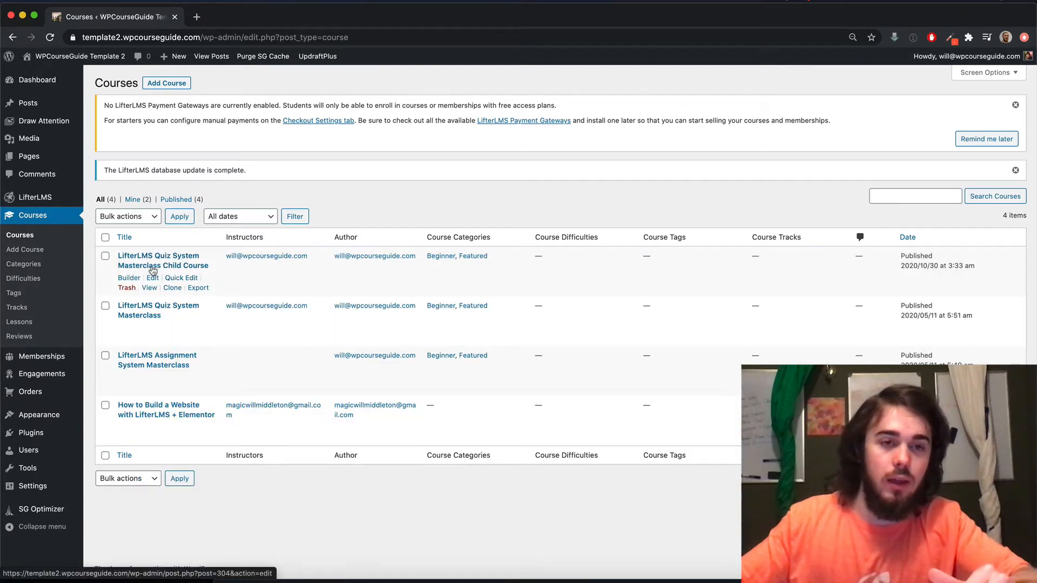
Open the public pages of LifterLMS Quiz System Masterclass Child Course and LifterLMS Quiz System Masterclass in separate new tabs.
right_click(150, 287)
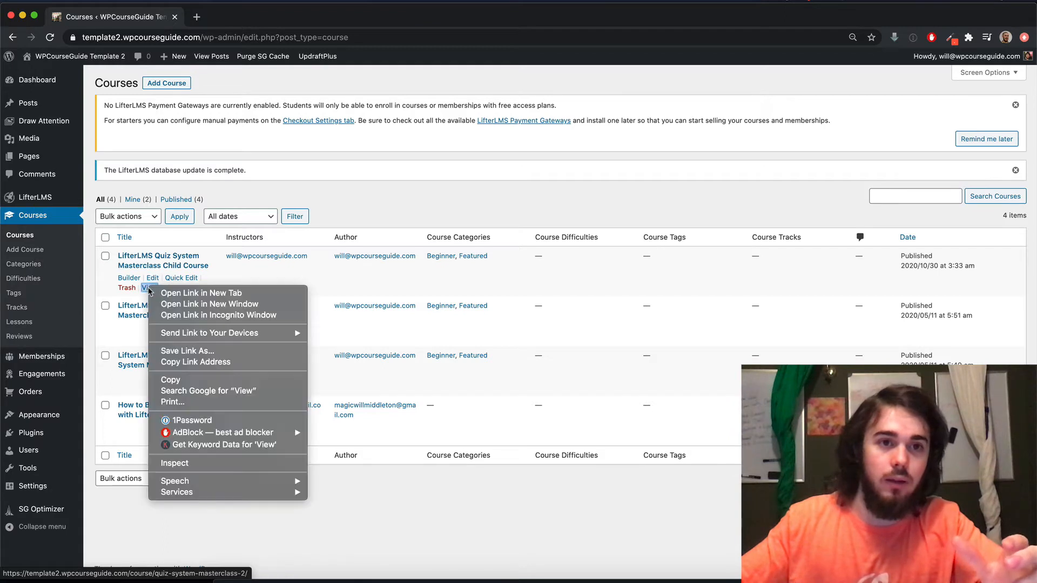
left_click(159, 292)
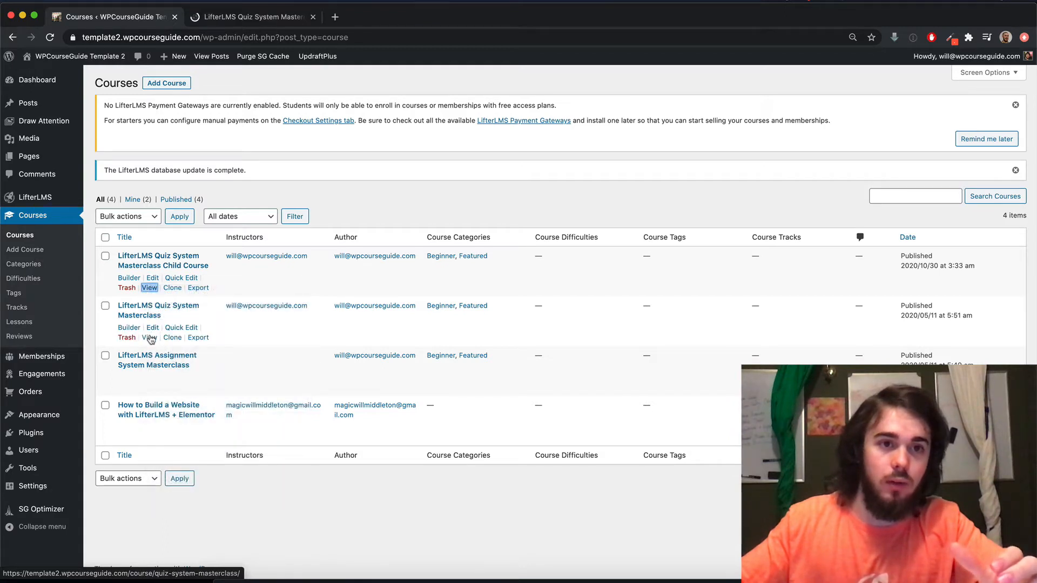
right_click(150, 337)
key("Return")
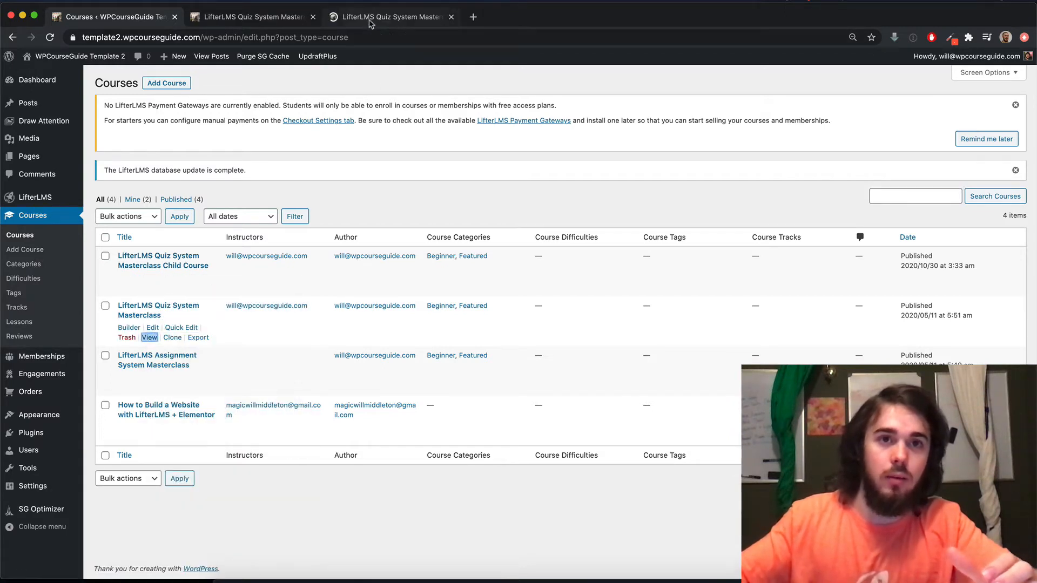
Compare the content of the master course page with that of the child course page.
left_click(281, 17)
scroll(318, 202, "down", 2)
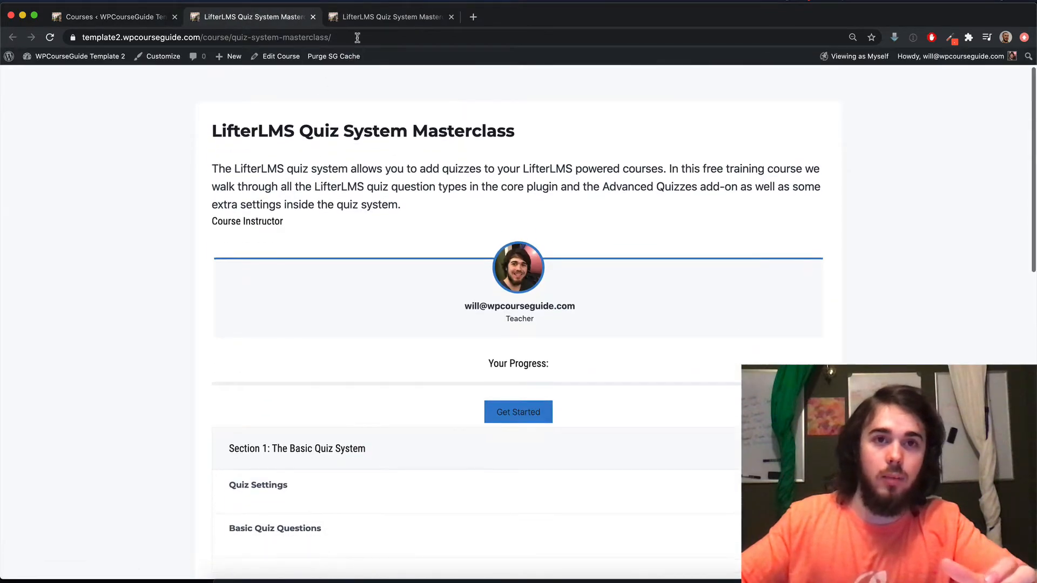
left_click(360, 17)
scroll(369, 112, "down", 2)
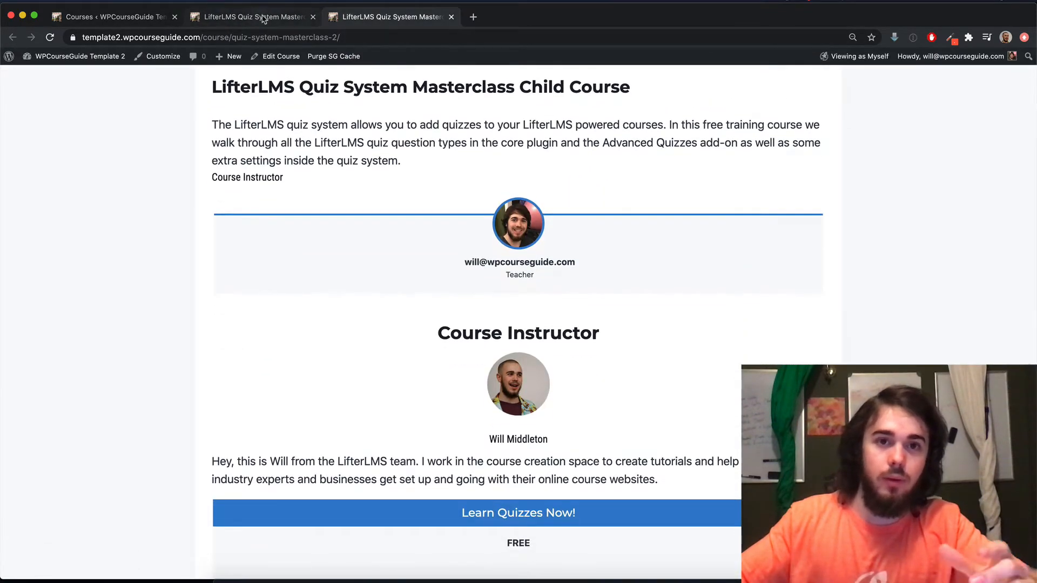
left_click(264, 17)
left_click(389, 18)
scroll(388, 215, "down", 4)
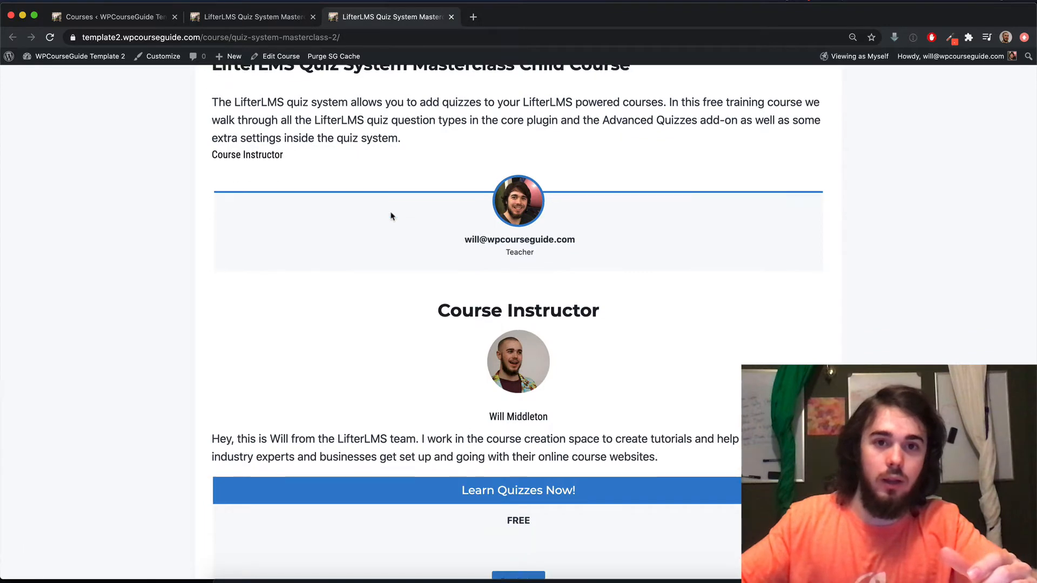
scroll(386, 212, "up", 4)
left_click(264, 17)
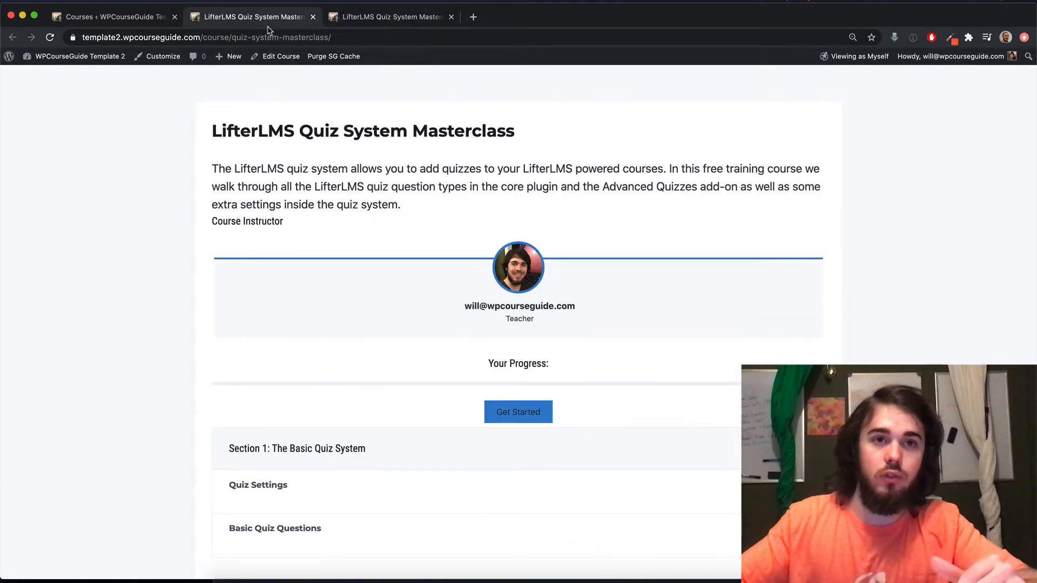
Open the LifterLMS Quiz System Masterclass for editing and select its reusable content block.
left_click(274, 57)
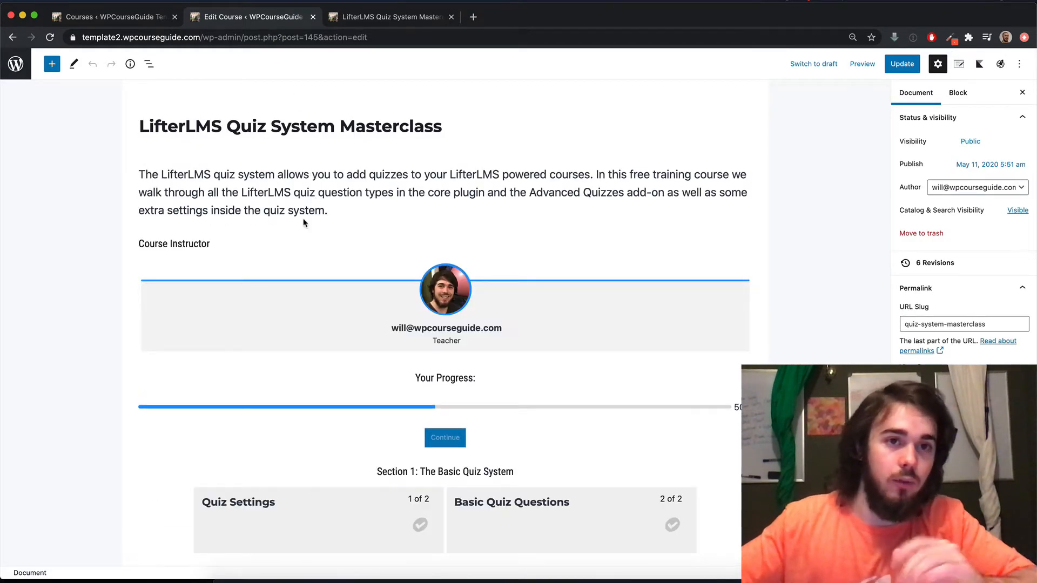
left_click(298, 193)
left_click(360, 17)
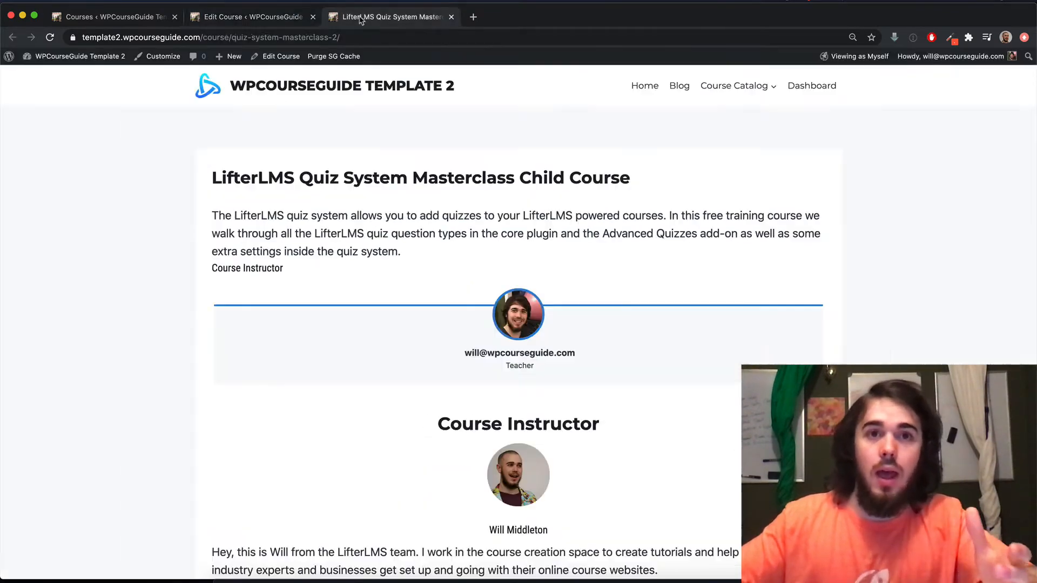
left_click(298, 20)
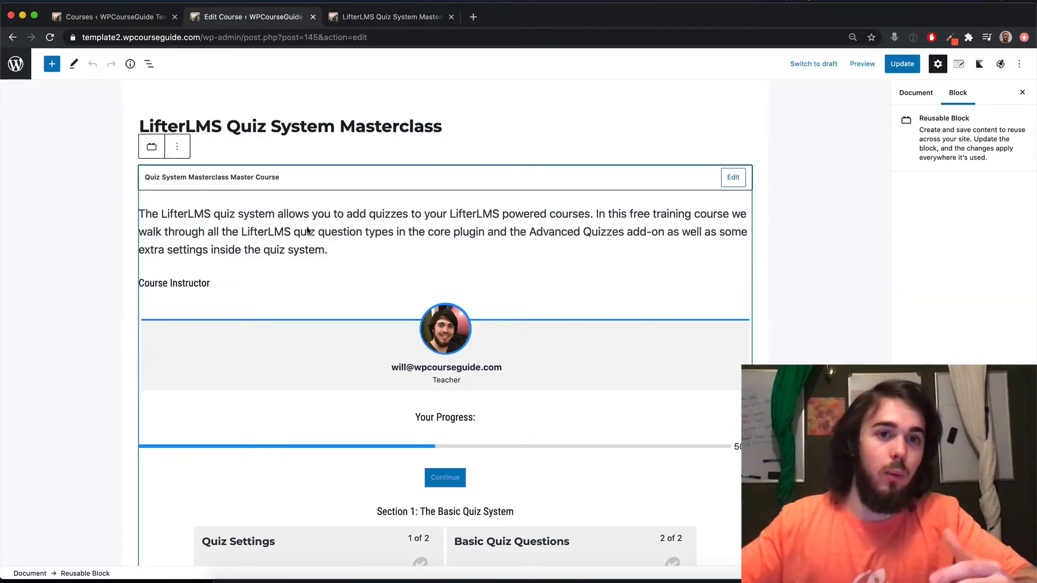
triple_click(207, 229)
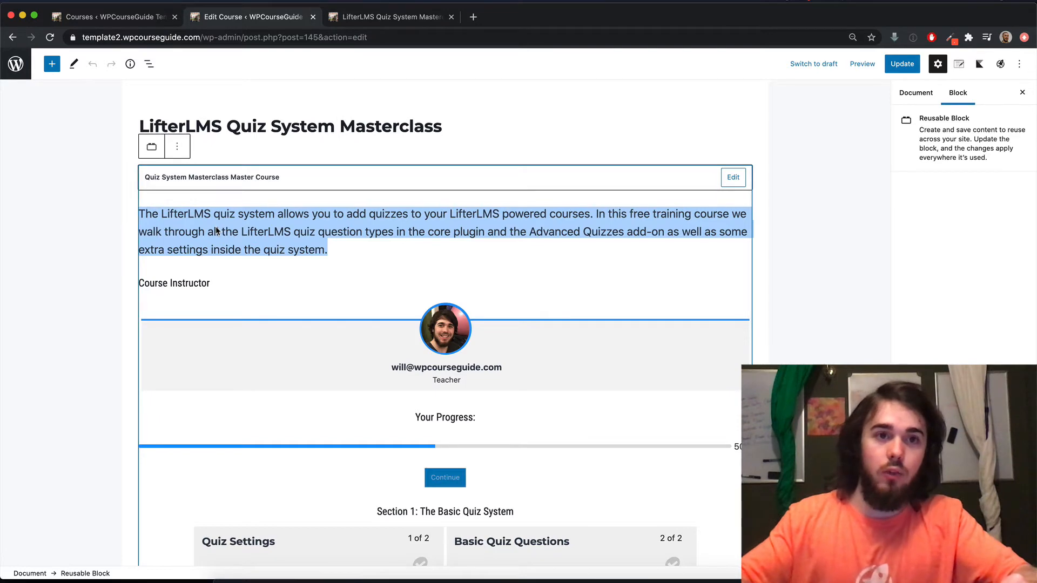
key("BackSpace")
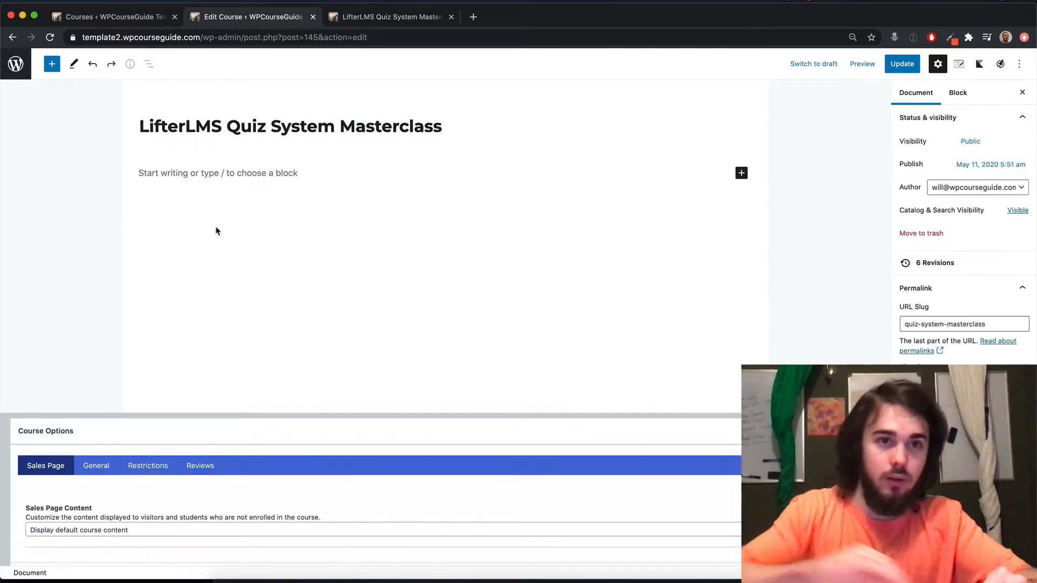
left_click(149, 182)
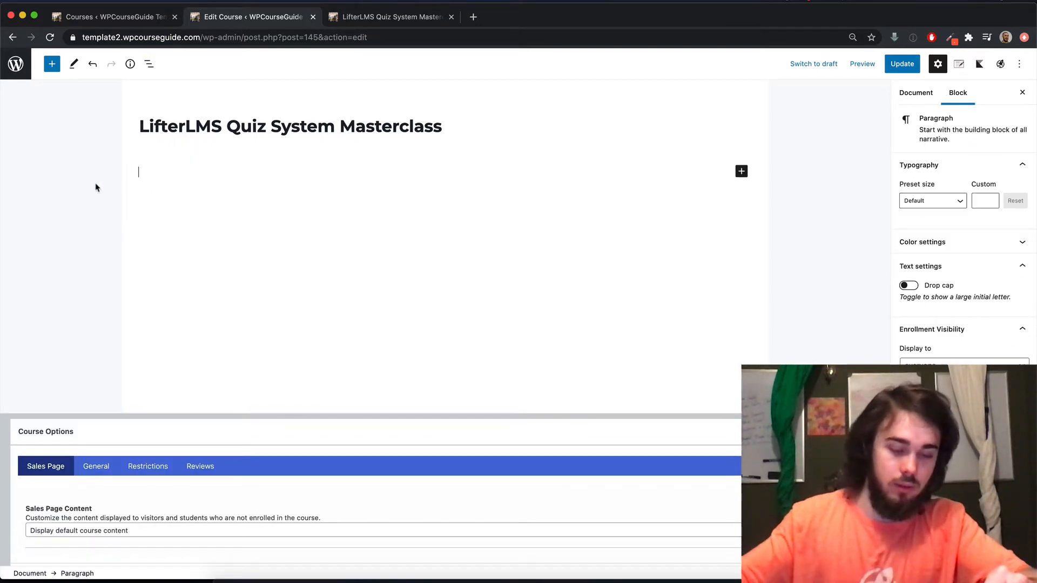
key("super+z")
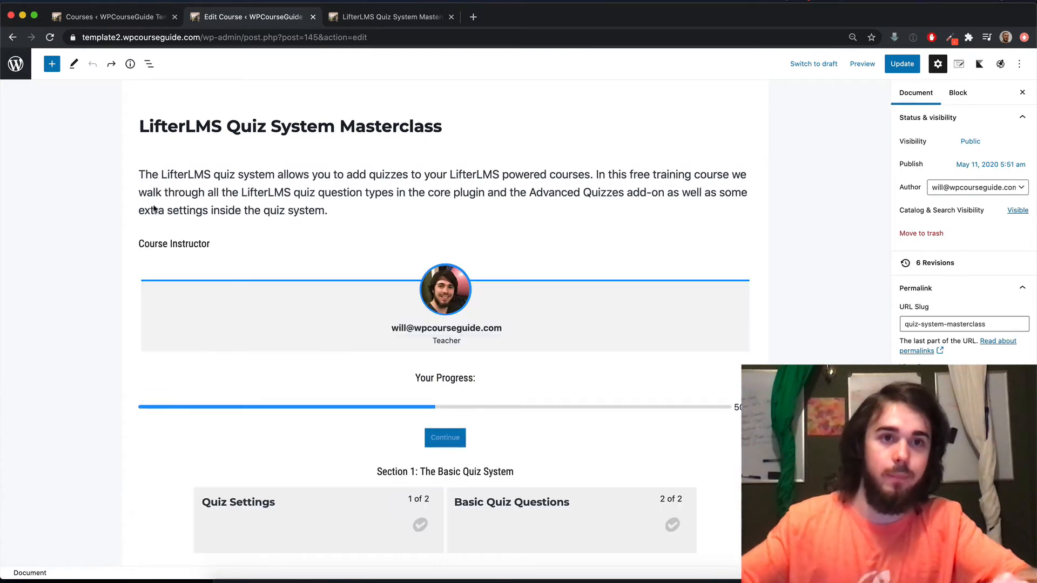
Edit the reusable block "Quiz System Masterclass Master Course" and remove its introductory paragraph about the quiz system.
left_click(208, 204)
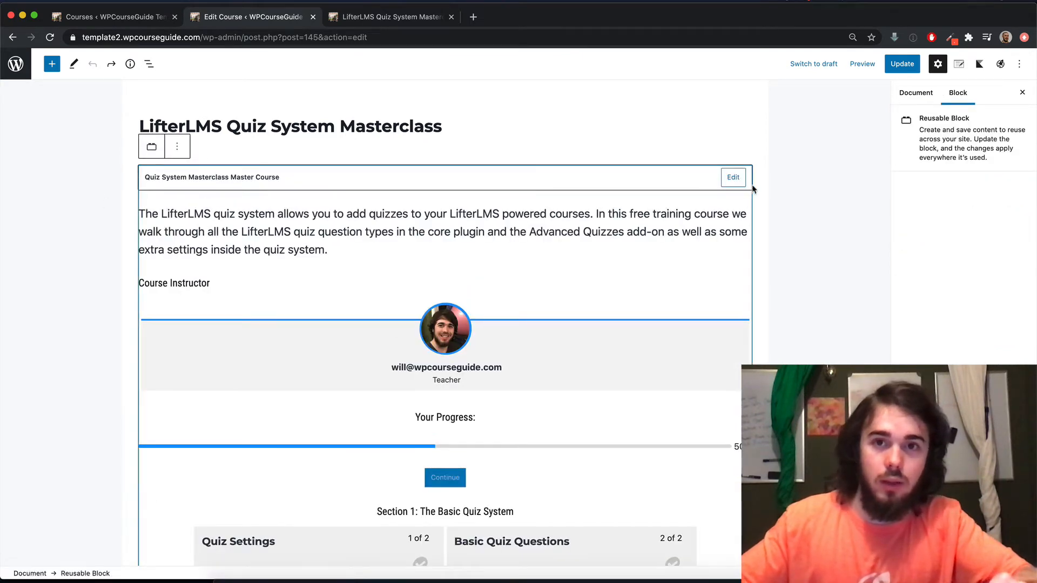
left_click(733, 177)
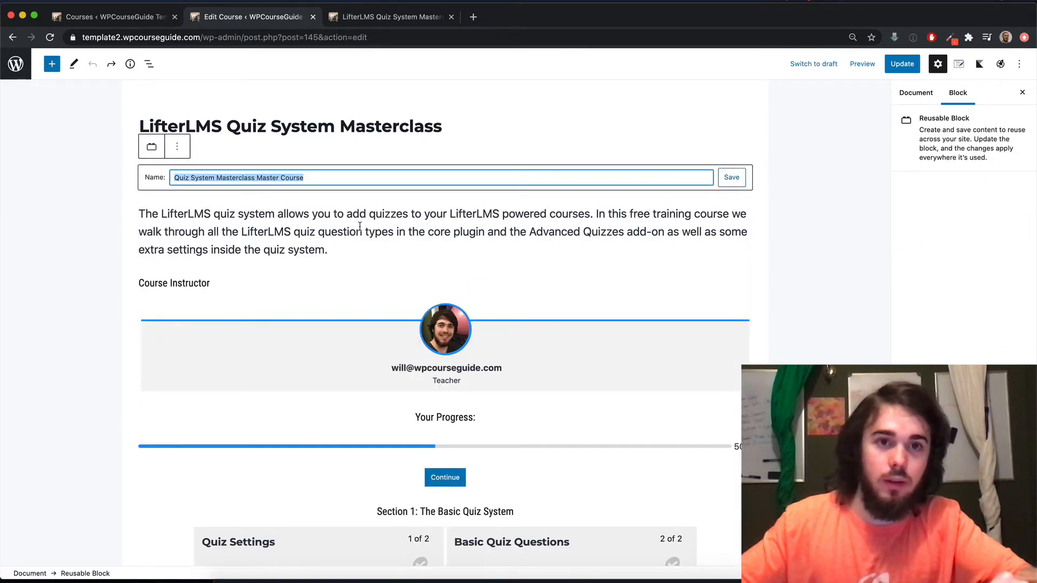
triple_click(350, 231)
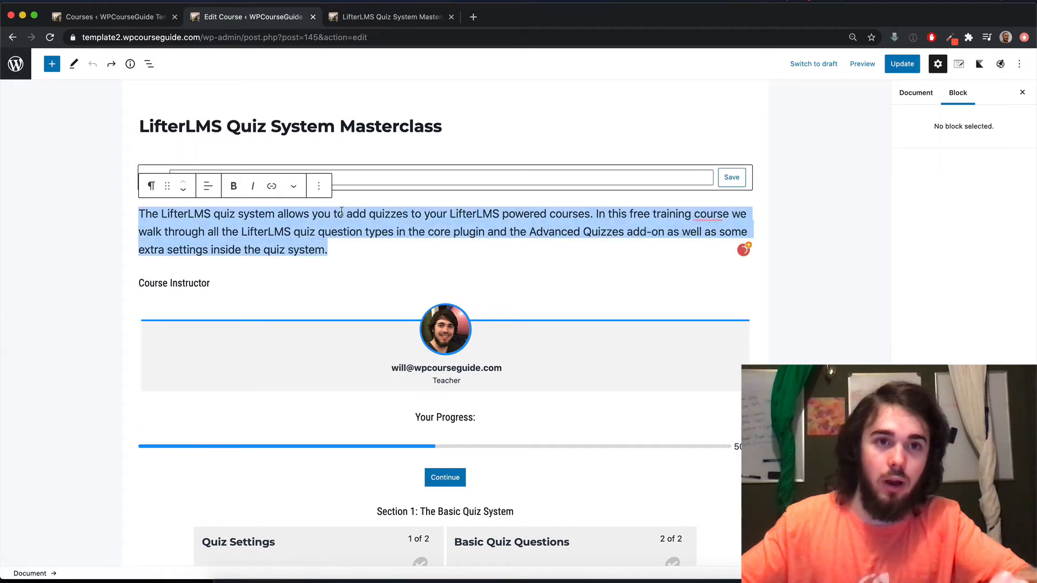
left_click(318, 185)
left_click(325, 397)
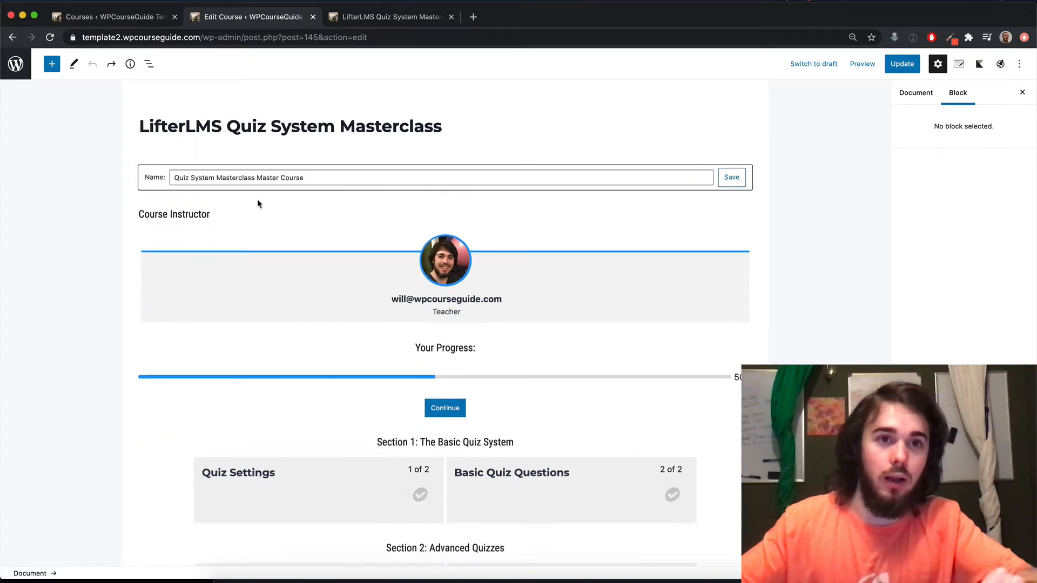
Save the edited reusable block and update the master course.
left_click(901, 67)
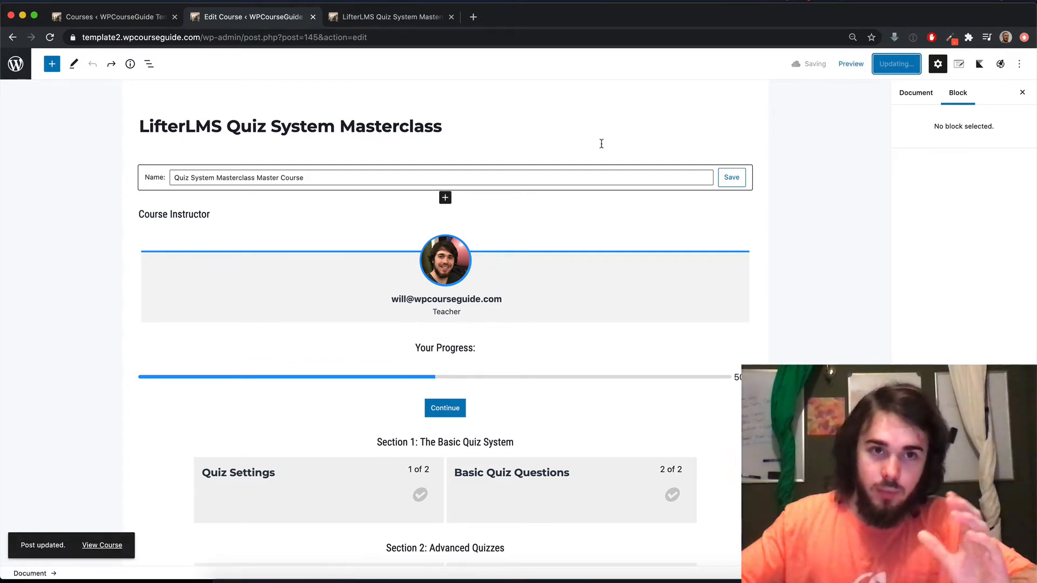
left_click(731, 177)
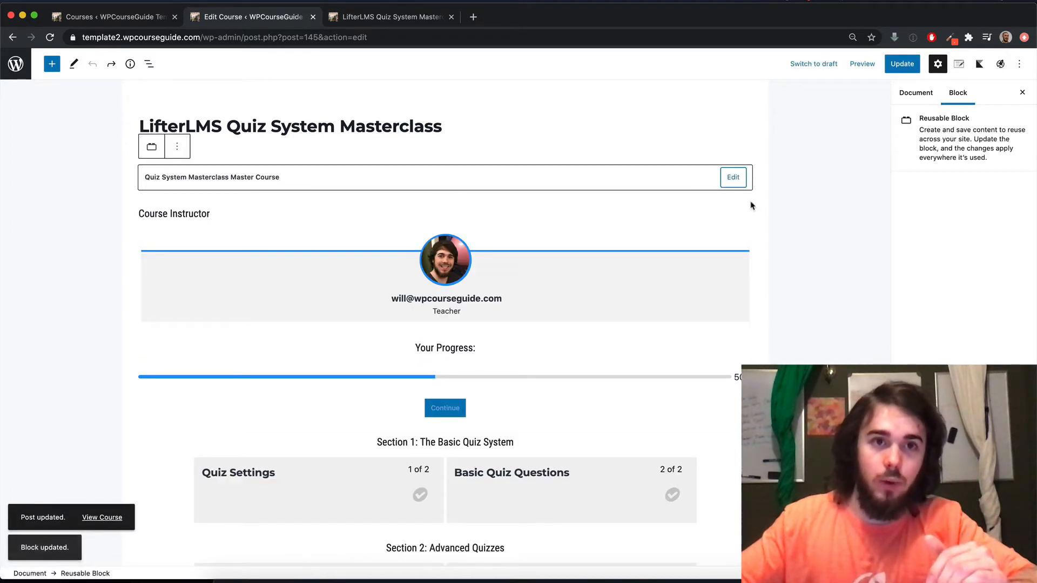
left_click(899, 64)
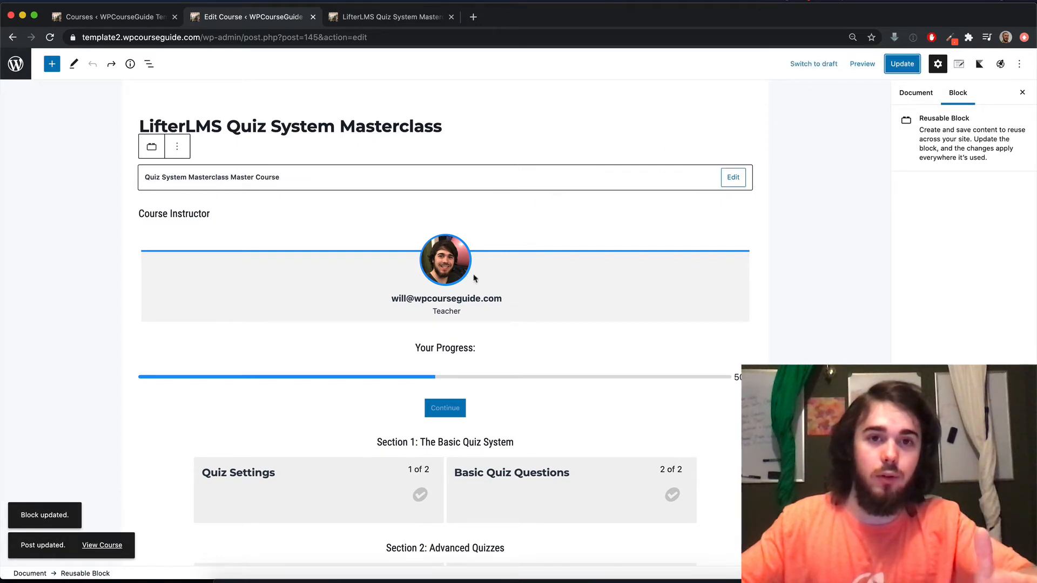
Reload the child course page to check whether it reflects the edit to the shared block.
left_click(386, 17)
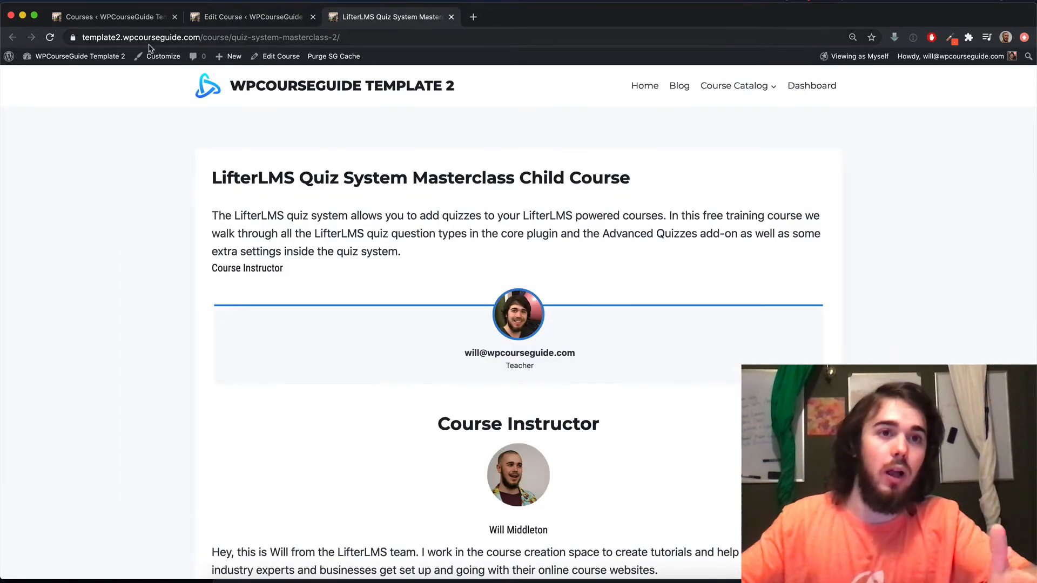
left_click(210, 24)
left_click(356, 17)
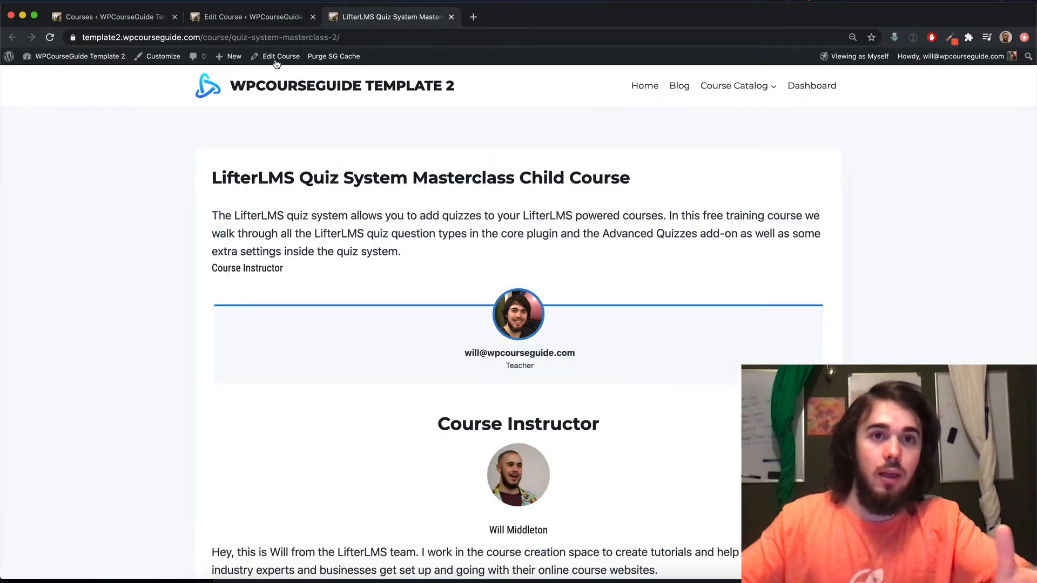
left_click(50, 38)
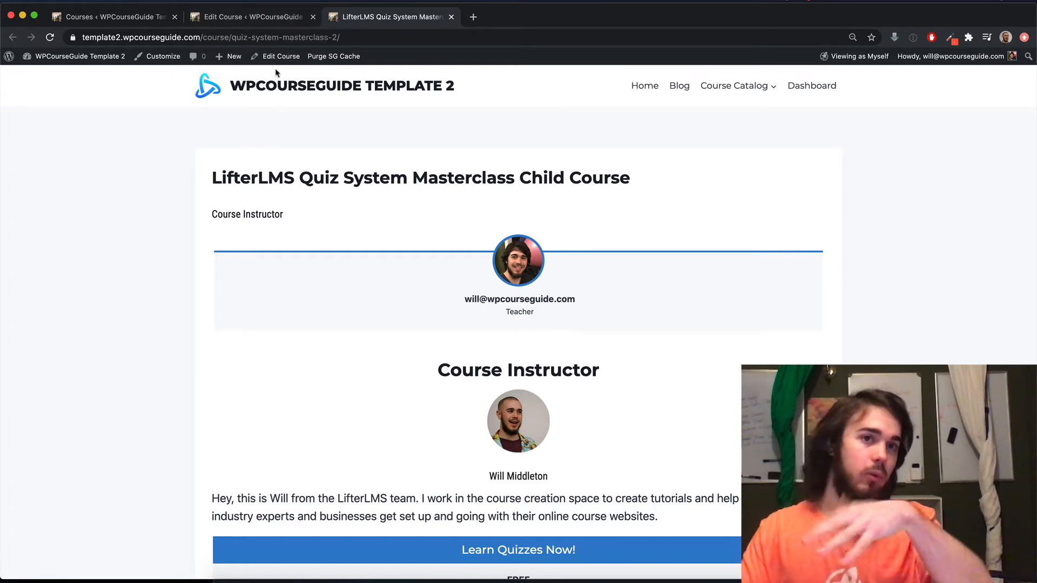
View the master course's public page, look at its Quiz Settings lesson, and open the Basic Quiz Questions lesson.
left_click(254, 16)
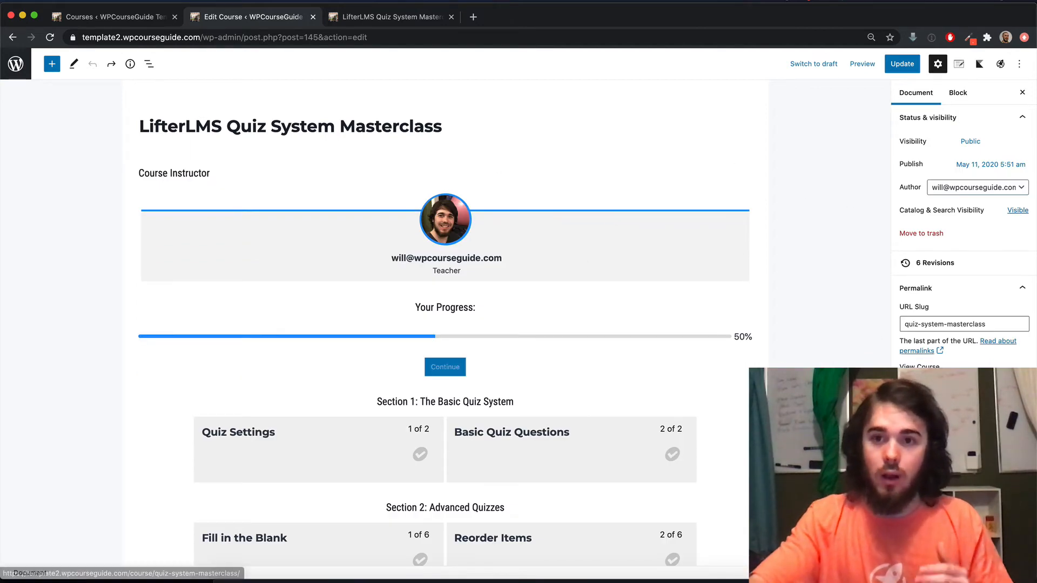
left_click(953, 379)
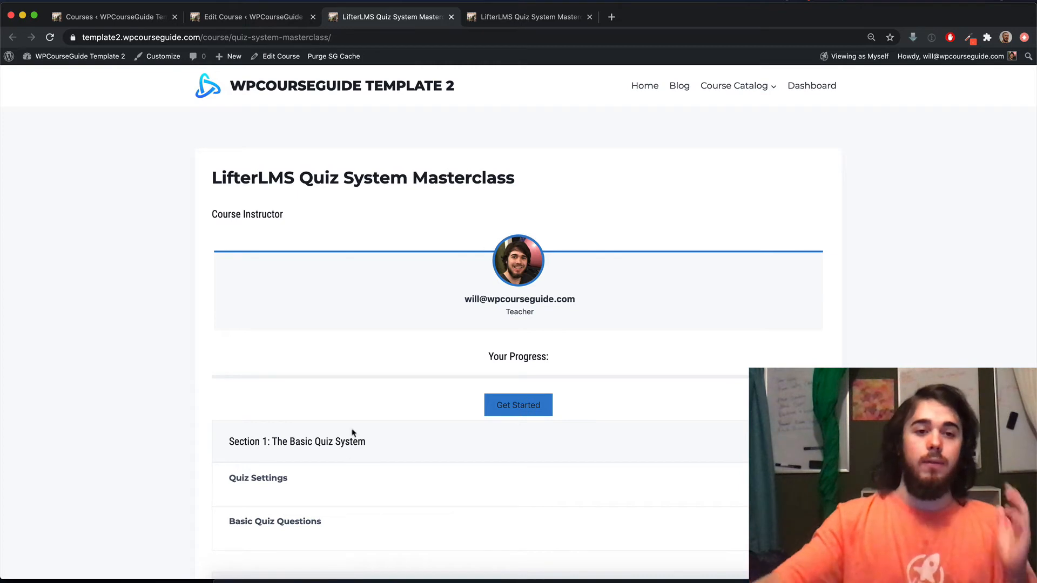
left_click(321, 486)
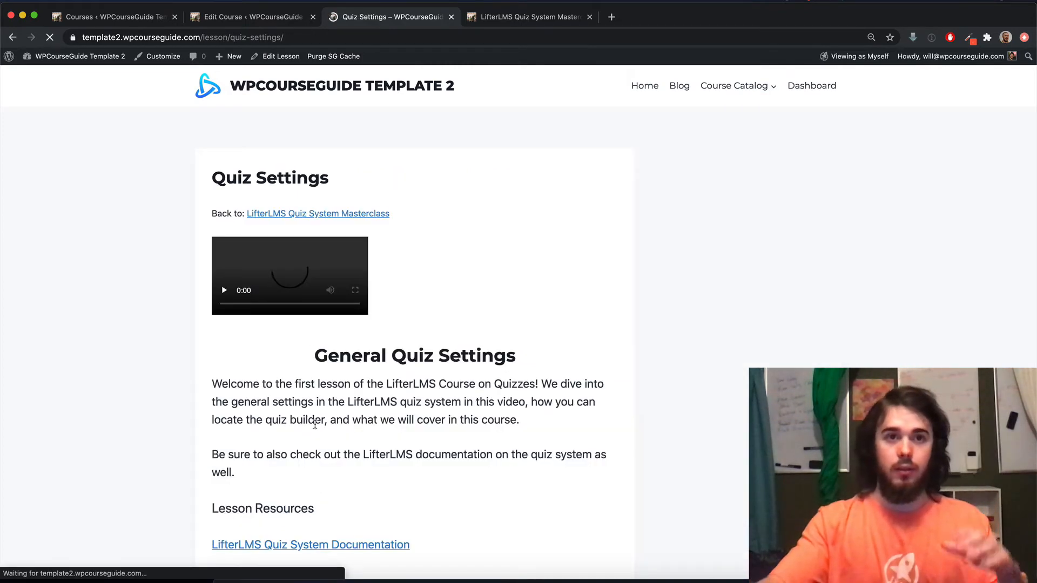
left_click(12, 37)
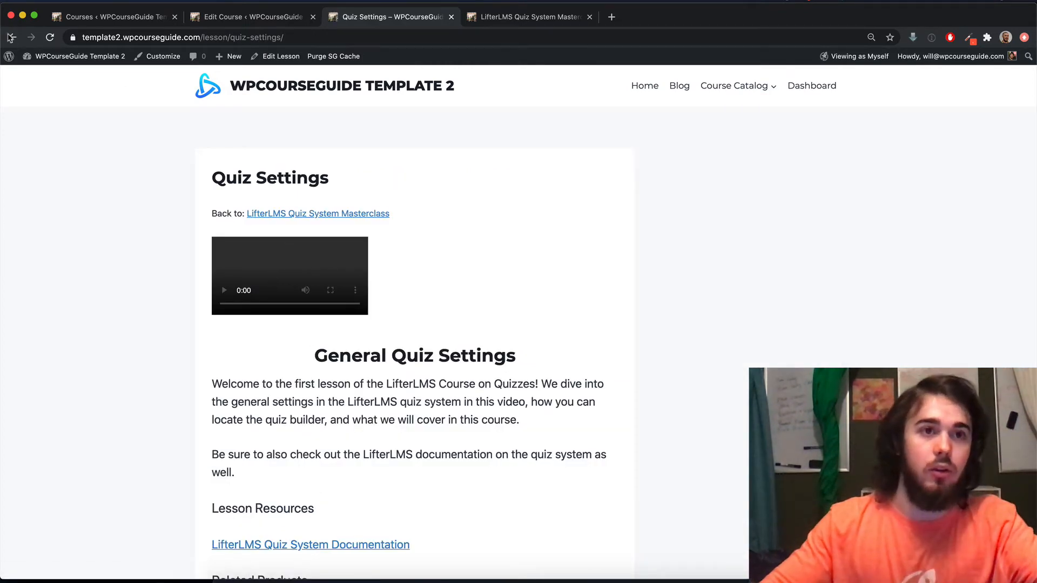
scroll(408, 348, "down", 3)
left_click(291, 344)
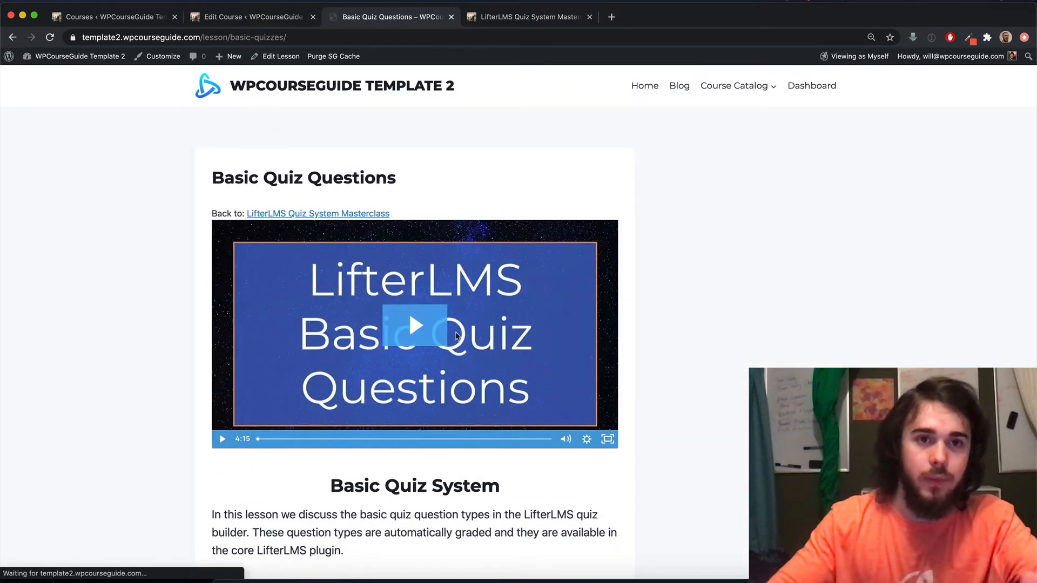
Open the Basic Quiz Questions lesson for editing and examine its video embed URL in the lesson settings.
left_click(280, 56)
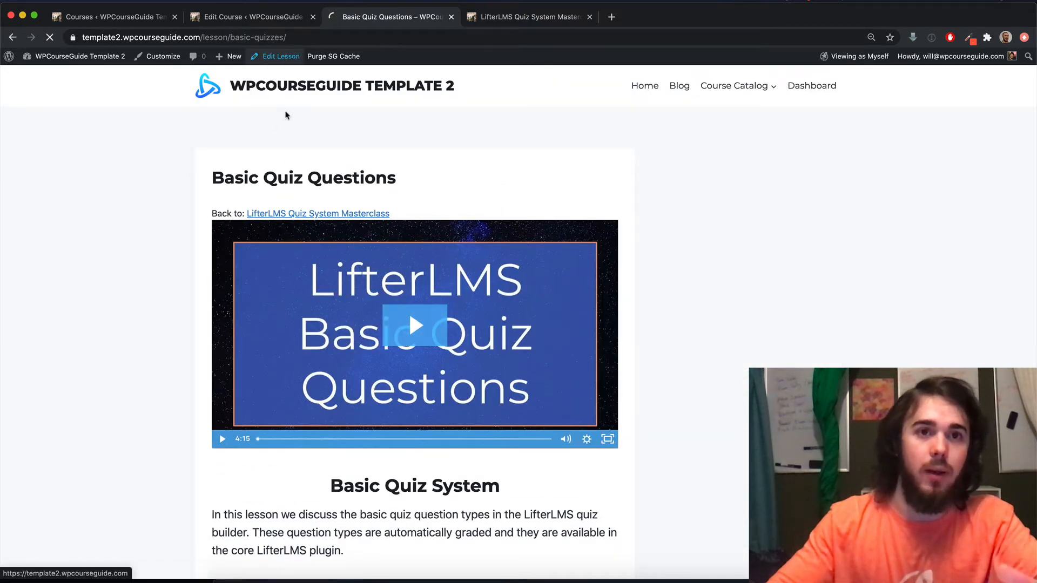
scroll(358, 237, "down", 10)
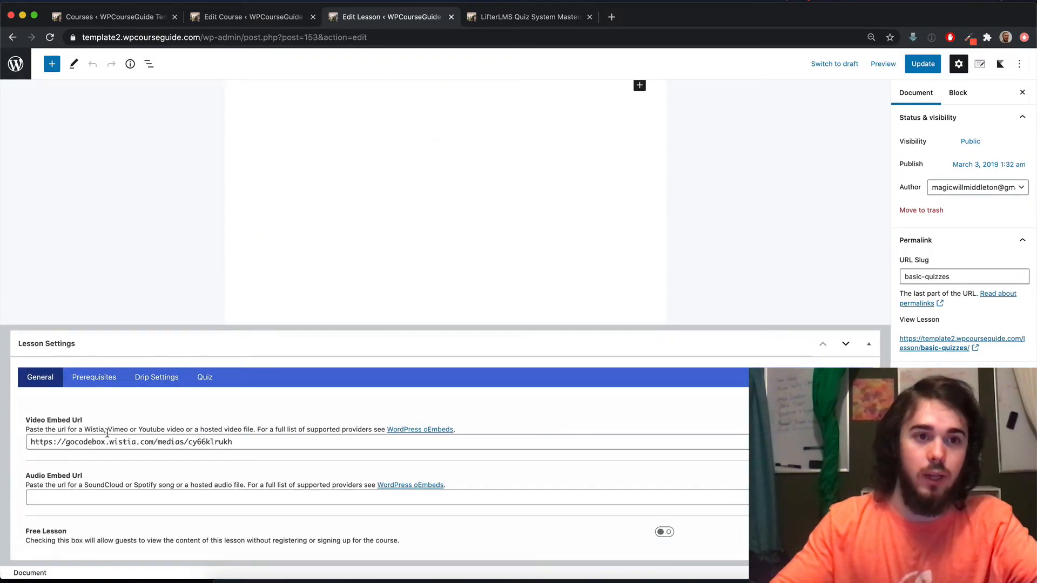
left_click_drag(115, 439, 241, 445)
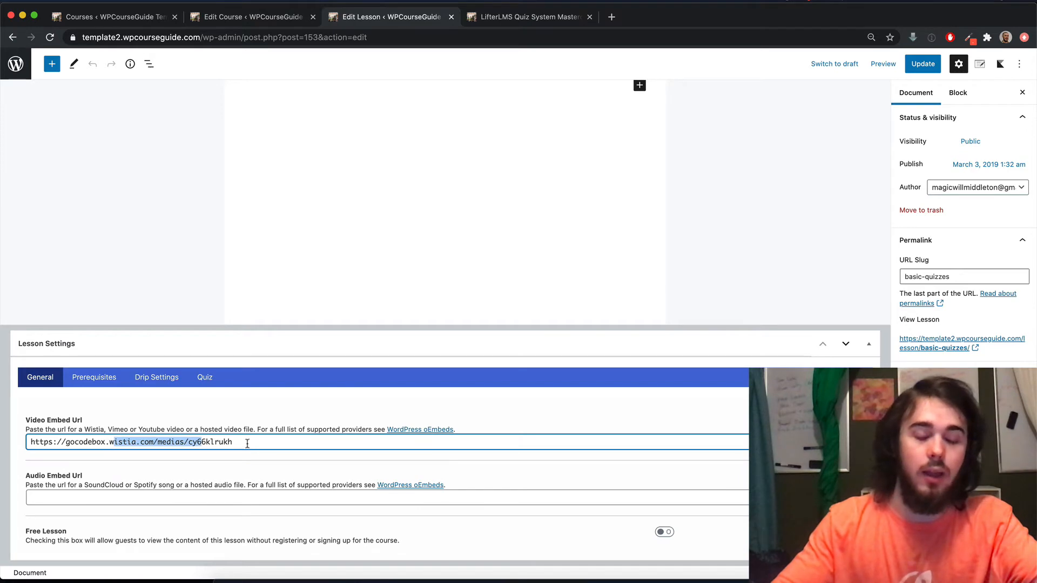
scroll(246, 442, "up", 2)
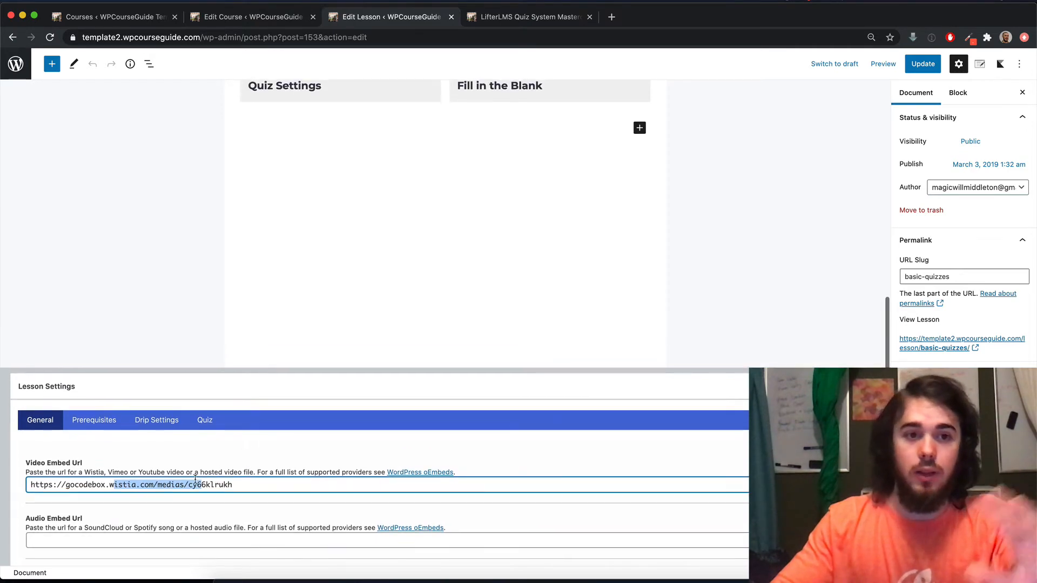
Group all content blocks of the Basic Quiz Questions lesson and add the group to the reusable blocks.
scroll(198, 434, "up", 10)
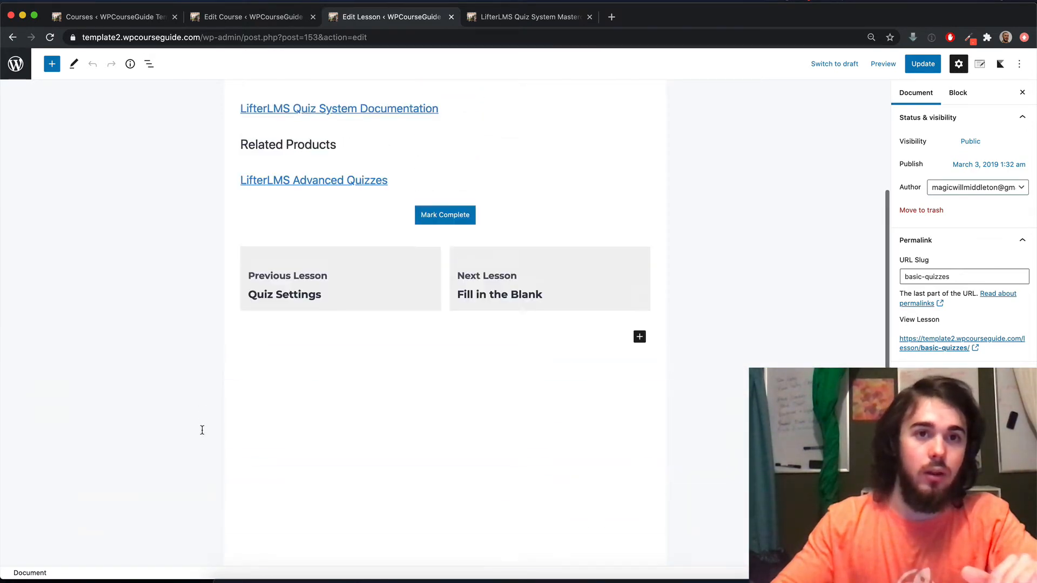
left_click(334, 218)
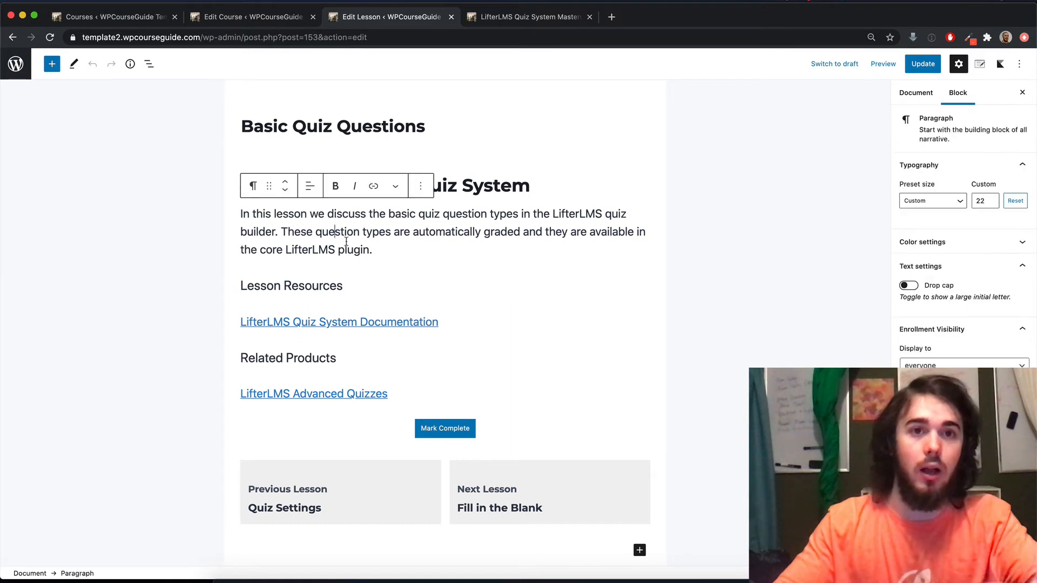
left_click(460, 189)
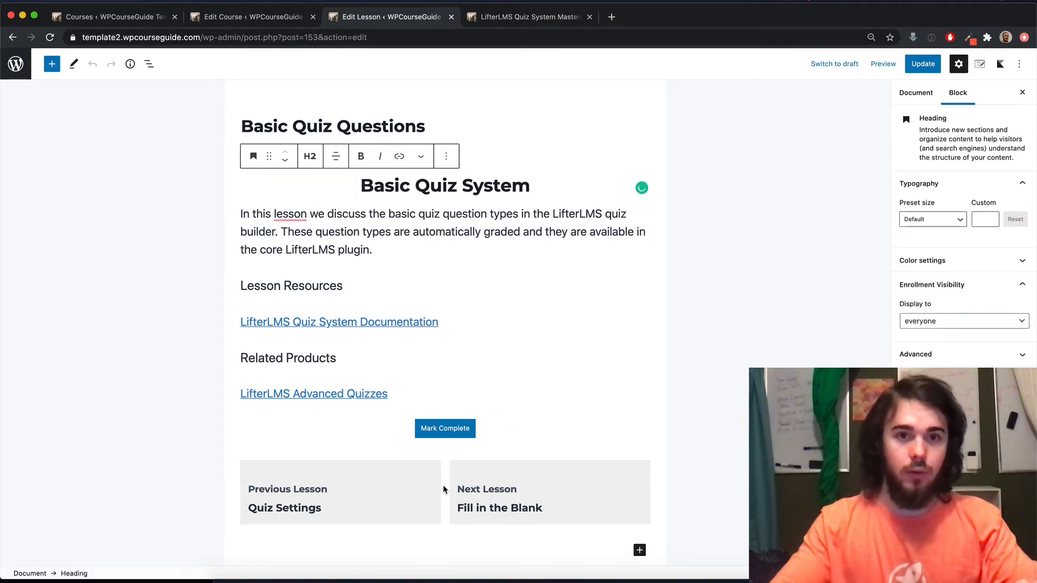
key("super+a")
key("super+a")
left_click(285, 160)
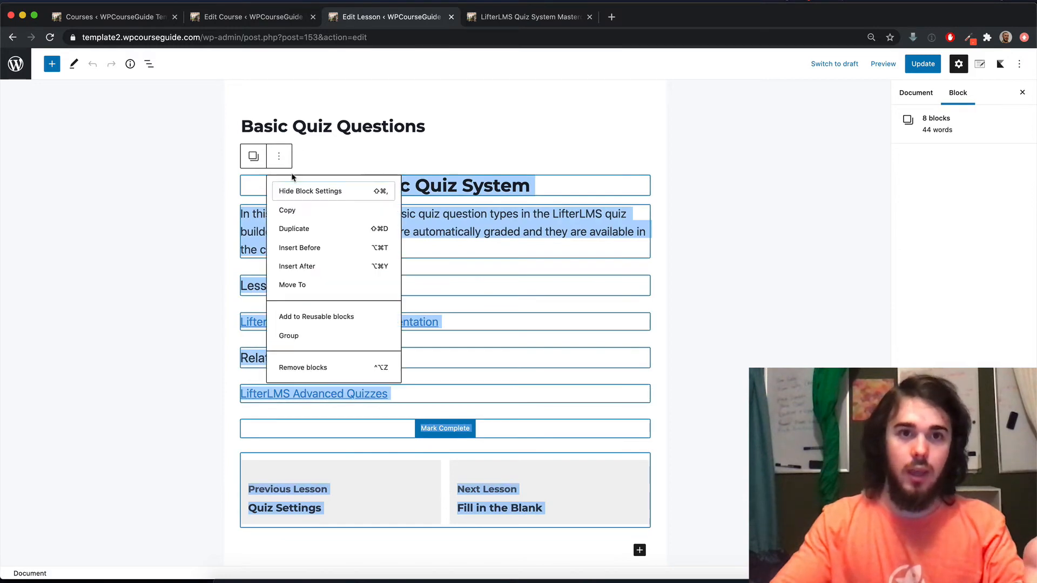
left_click(313, 342)
left_click(304, 135)
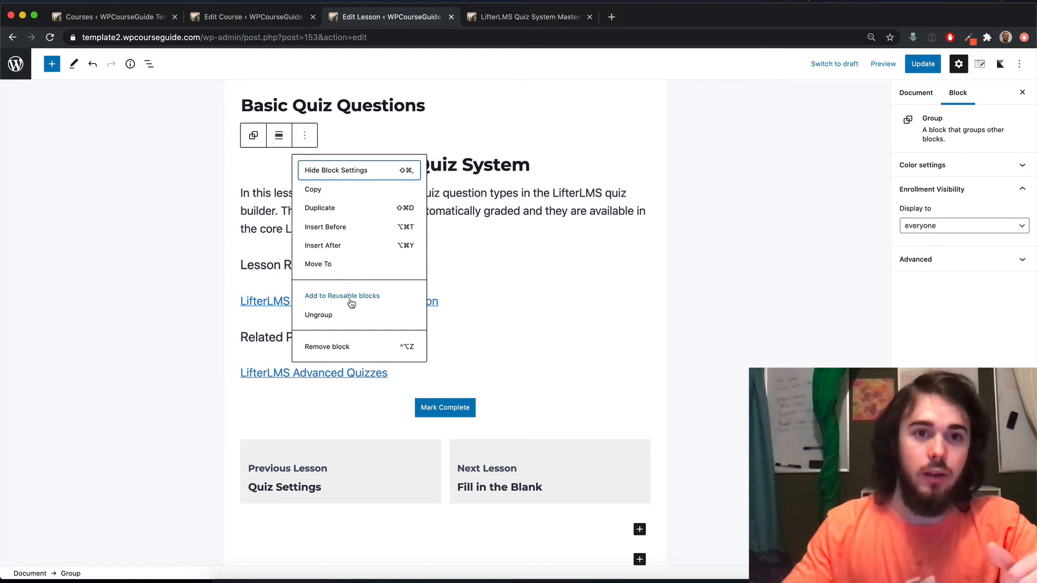
left_click(348, 299)
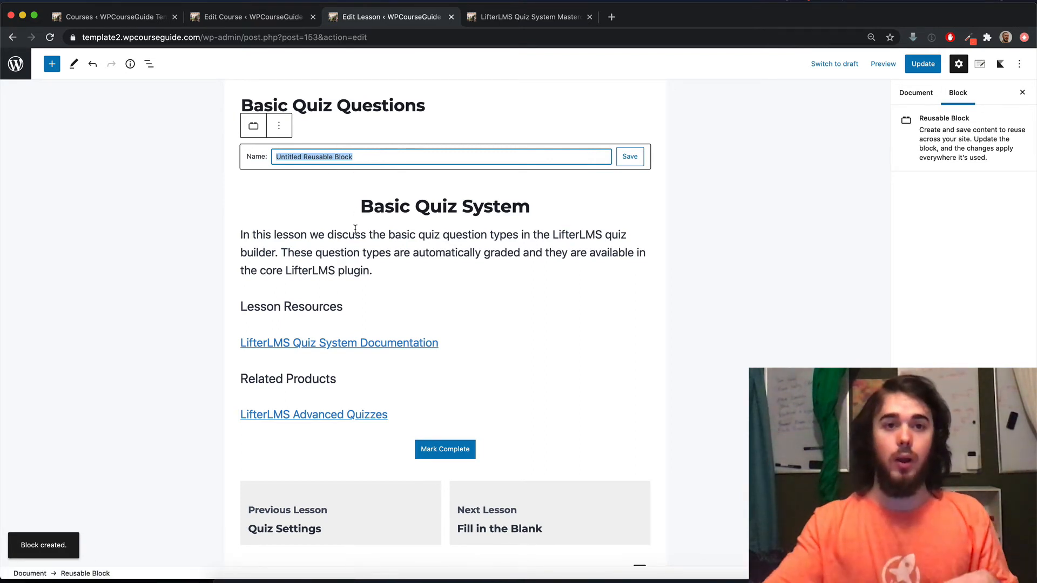
Review the lesson's video embed URL setting and highlight the introductory paragraph inside the new reusable block.
scroll(348, 240, "down", 8)
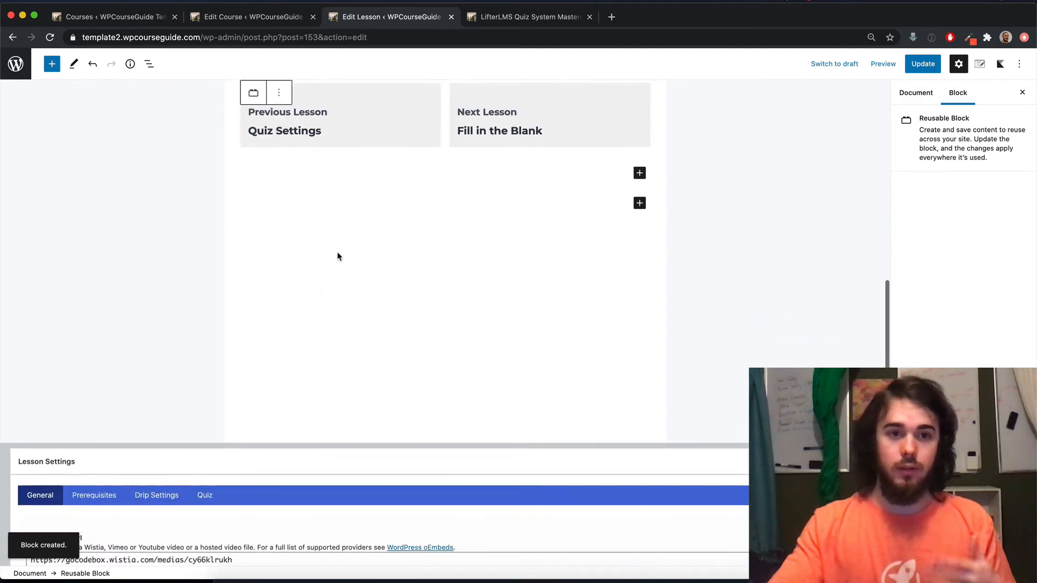
scroll(337, 256, "down", 2)
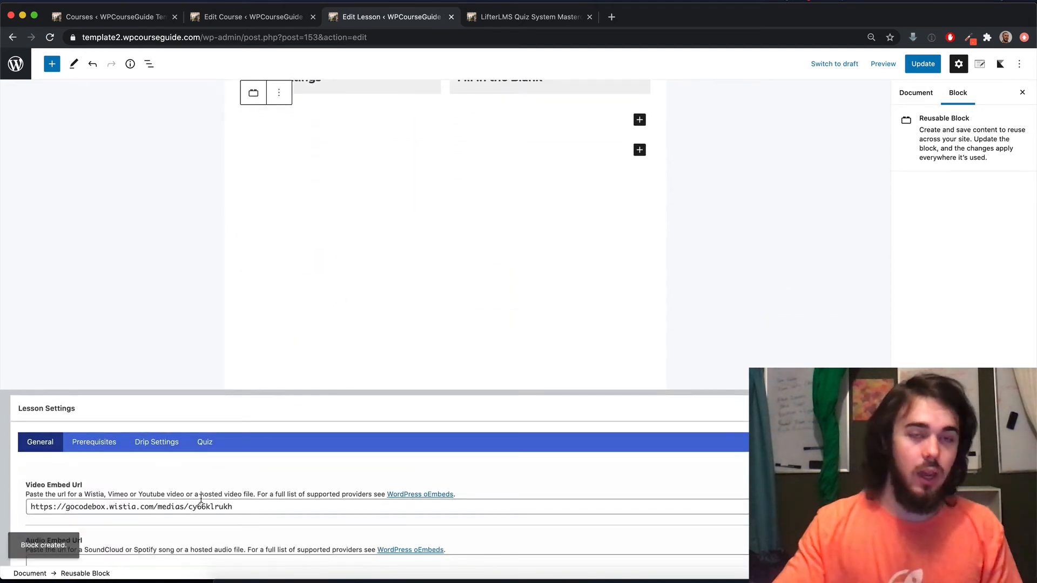
scroll(201, 500, "up", 2)
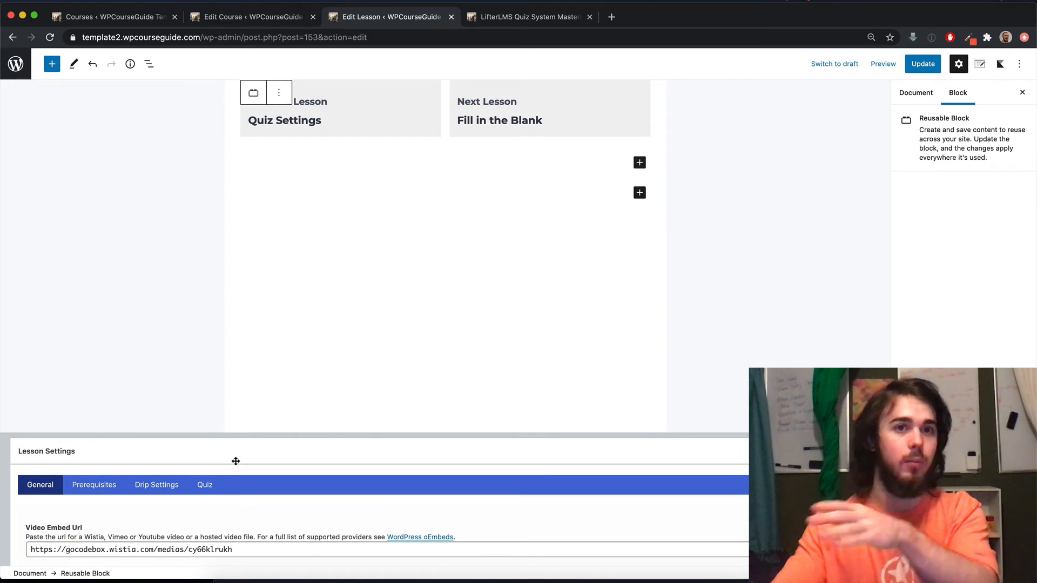
scroll(235, 464, "up", 7)
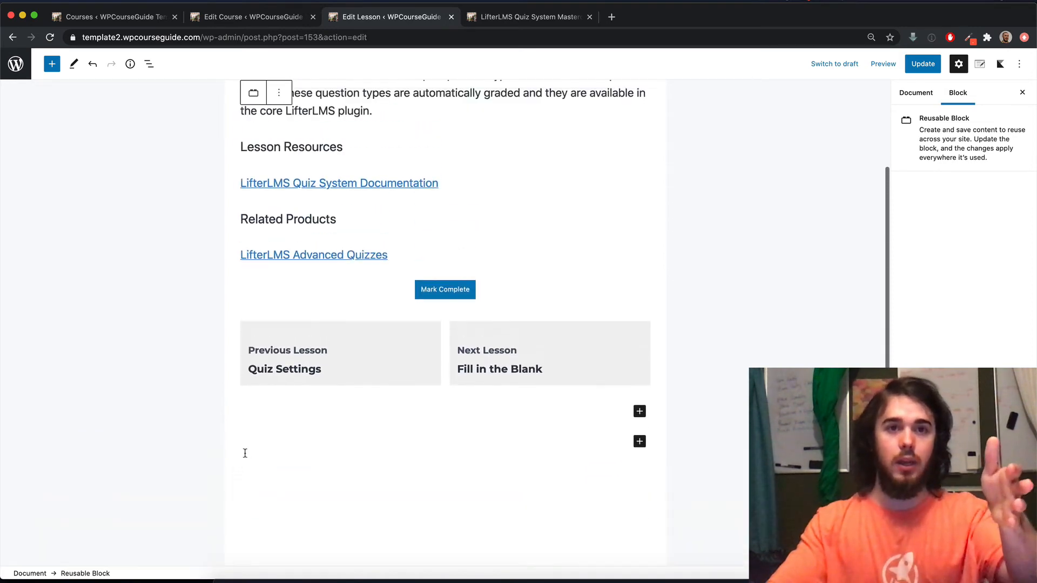
scroll(189, 255, "up", 2)
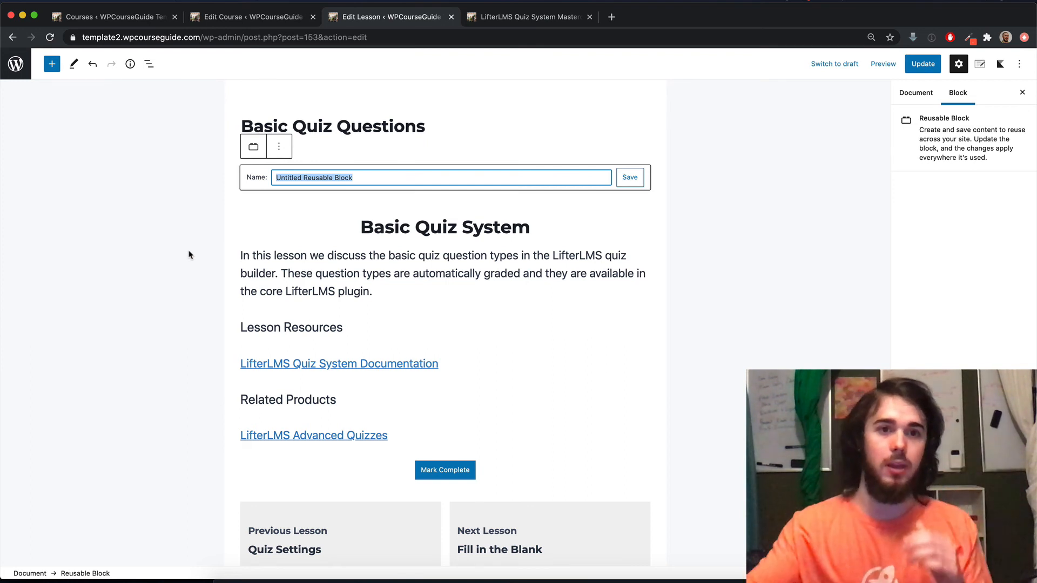
triple_click(256, 263)
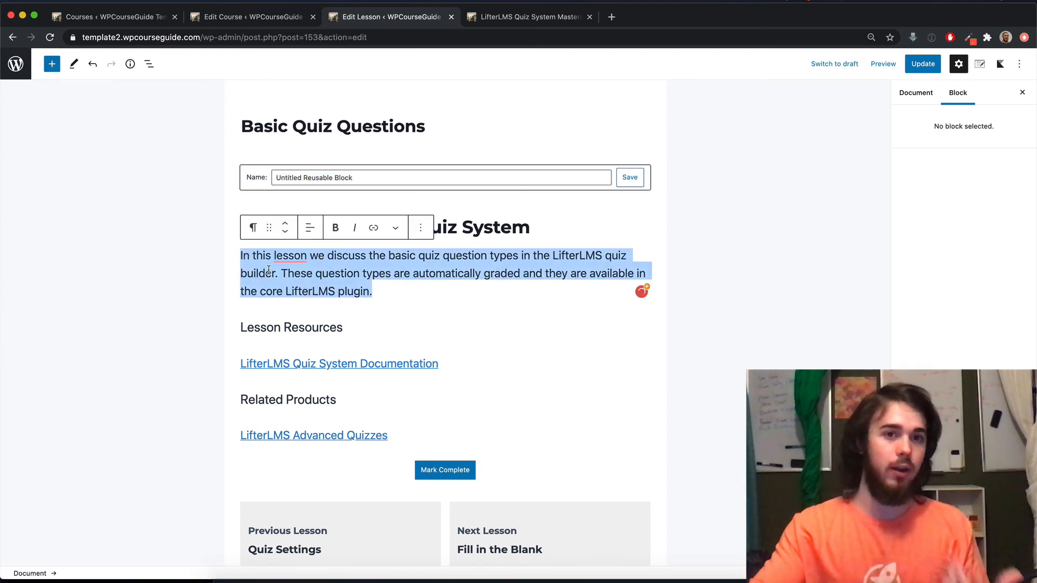